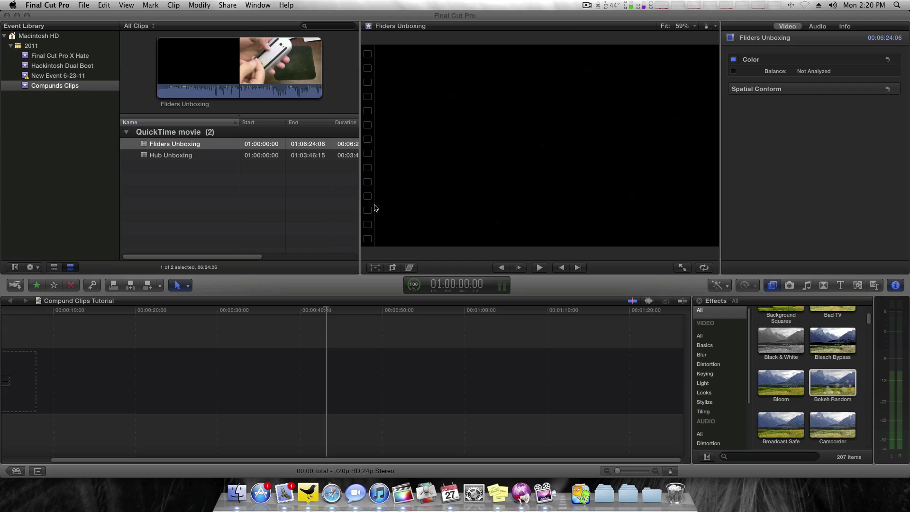
# - Append a marked range of Hub Unboxing to the timeline and shorten its end
pyautogui.hscroll(-3, 303, 385)
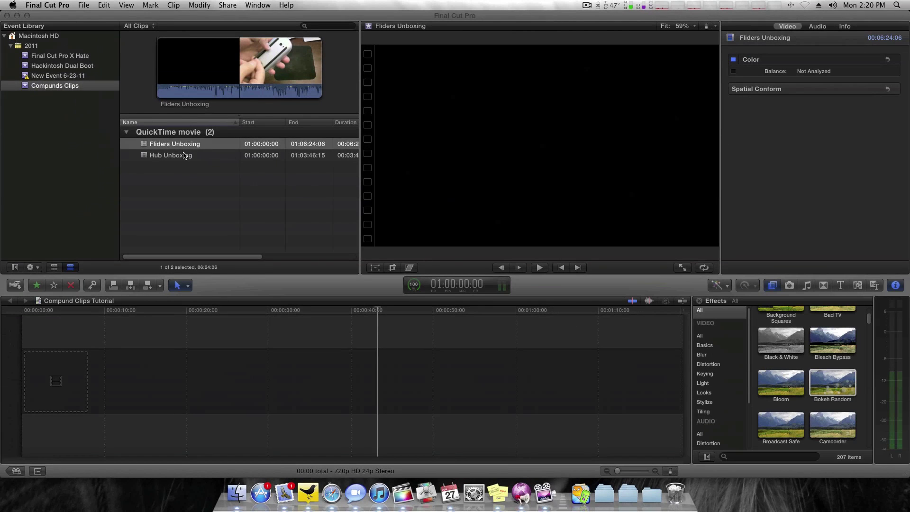
pyautogui.click(183, 158)
pyautogui.click(183, 157)
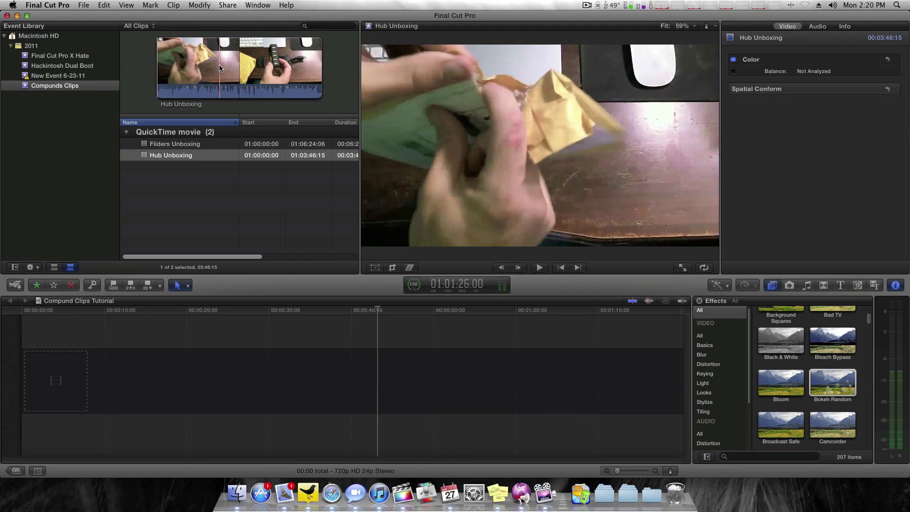
pyautogui.moveTo(220, 68); pyautogui.dragTo(64, 375)
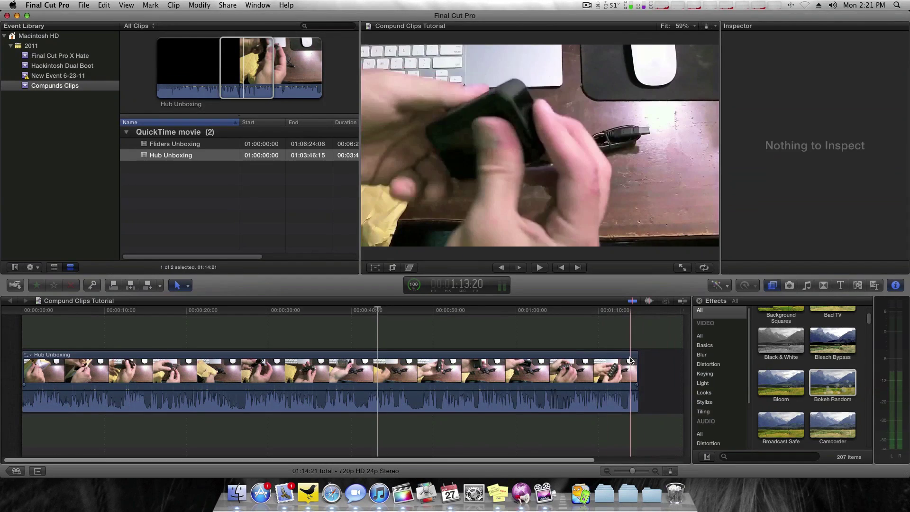
pyautogui.moveTo(635, 356); pyautogui.dragTo(510, 366)
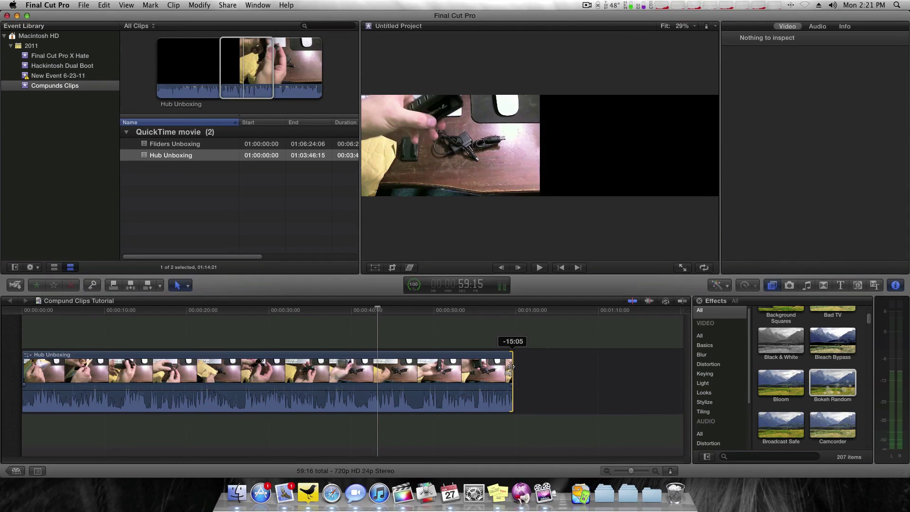
# - Connect a Fliders Unboxing range above Hub Unboxing, fade out its audio, and trim its end
pyautogui.click(168, 142)
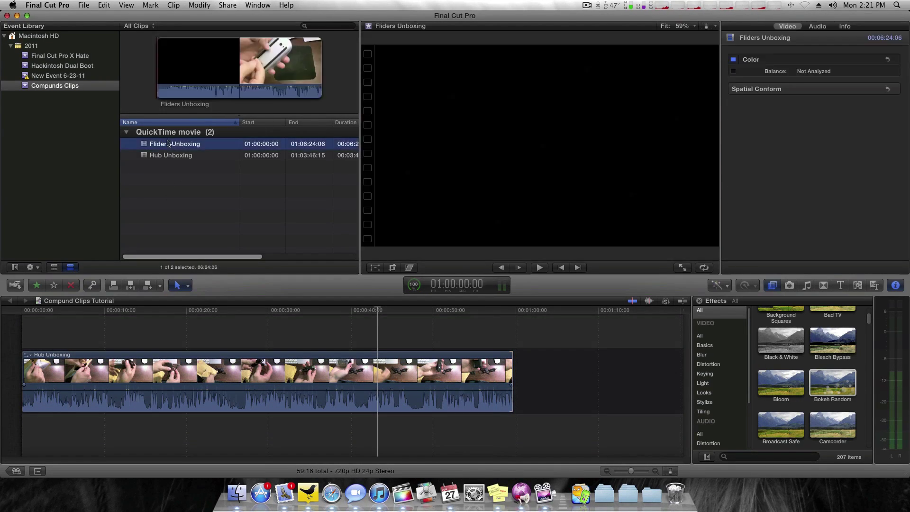
pyautogui.moveTo(238, 71); pyautogui.dragTo(259, 73)
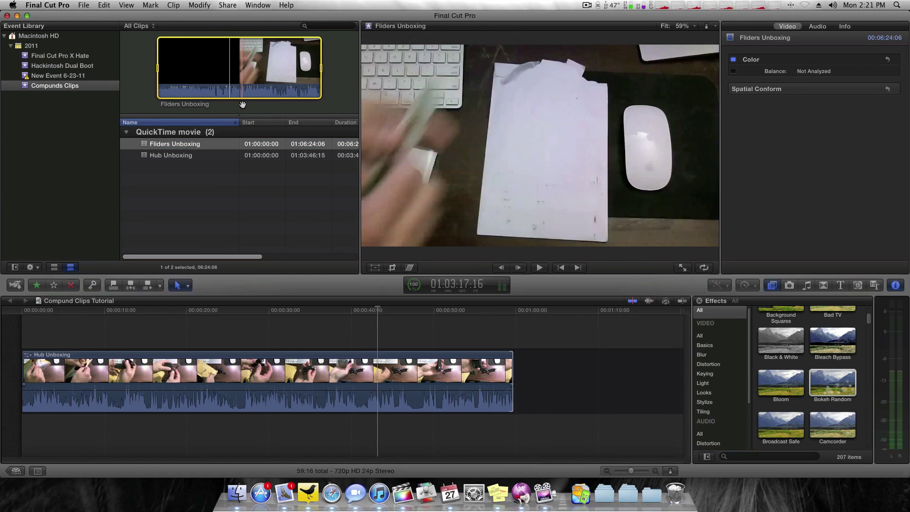
pyautogui.press('super+shift+a')
pyautogui.moveTo(236, 81); pyautogui.dragTo(294, 327)
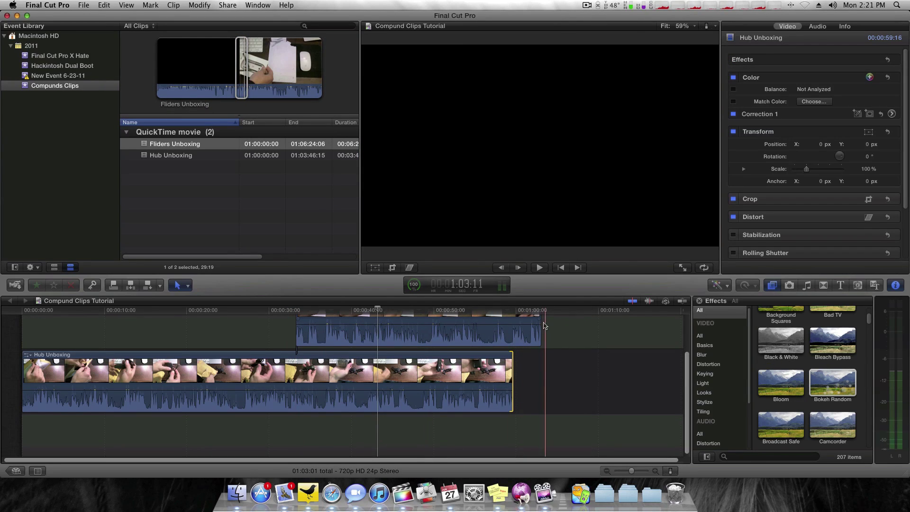
pyautogui.moveTo(540, 318)
pyautogui.mouseDown()
pyautogui.moveTo(428, 322)
pyautogui.moveTo(539, 319)
pyautogui.mouseUp()
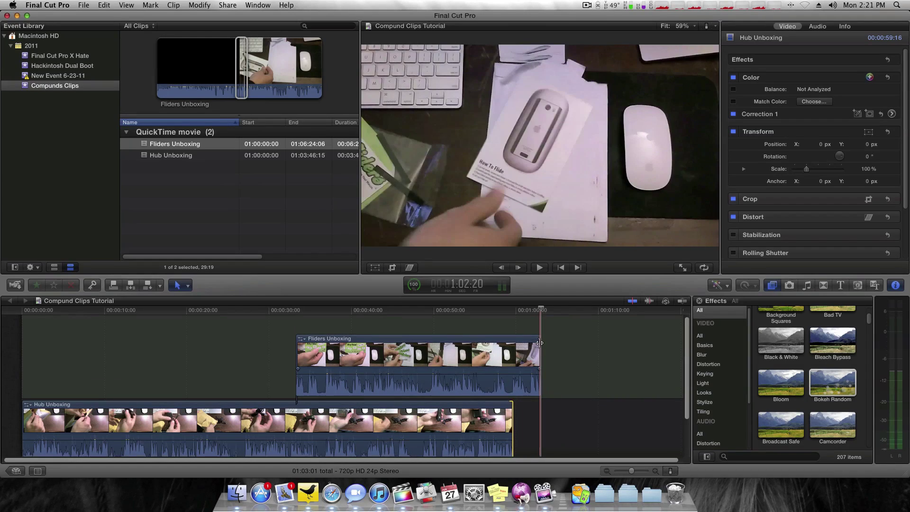
pyautogui.moveTo(421, 346)
pyautogui.mouseDown()
pyautogui.moveTo(404, 346)
pyautogui.moveTo(425, 347)
pyautogui.mouseUp()
# - Blade the Hub Unboxing clip into two pieces
pyautogui.scroll(-2, 293, 388)
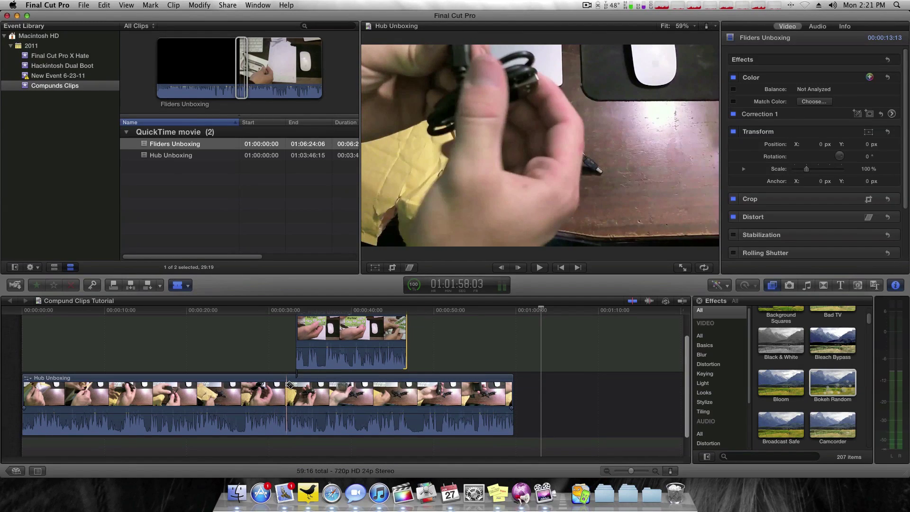
pyautogui.click(288, 385)
pyautogui.press('a')
pyautogui.scroll(2, 284, 360)
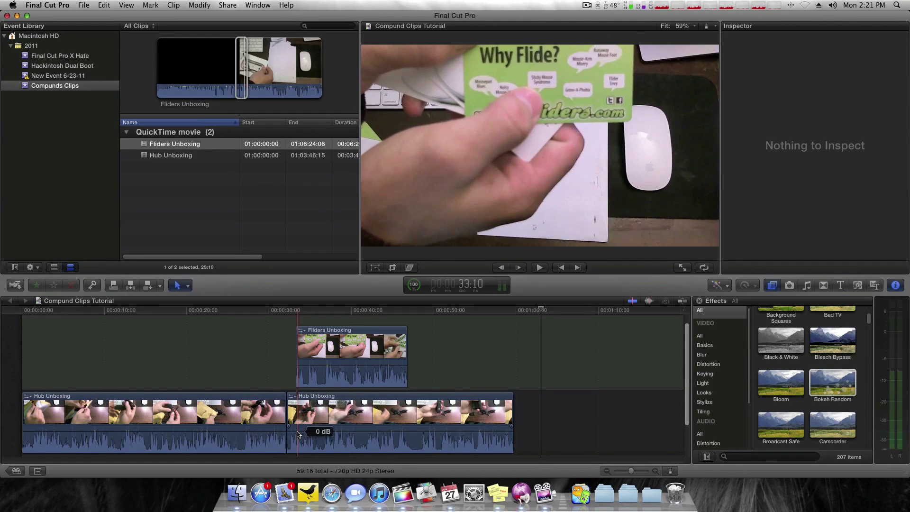
pyautogui.press('super+z')
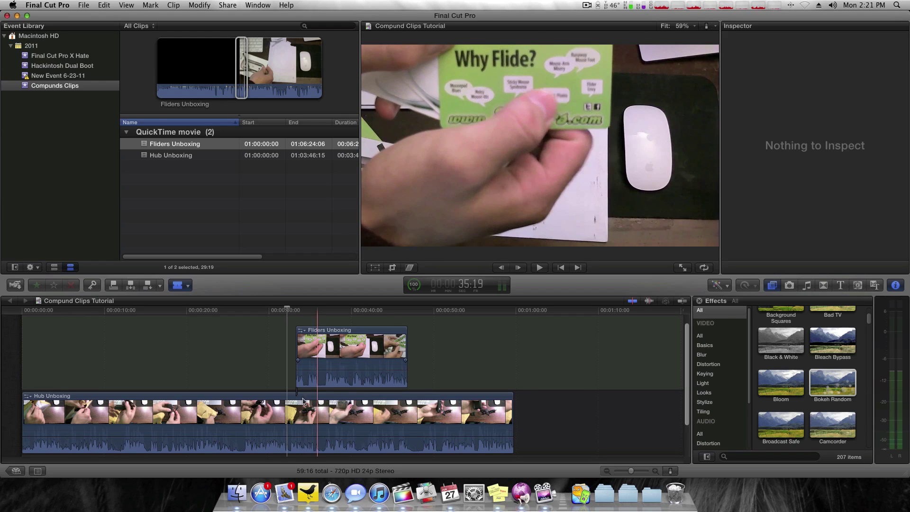
pyautogui.moveTo(303, 400); pyautogui.dragTo(293, 405)
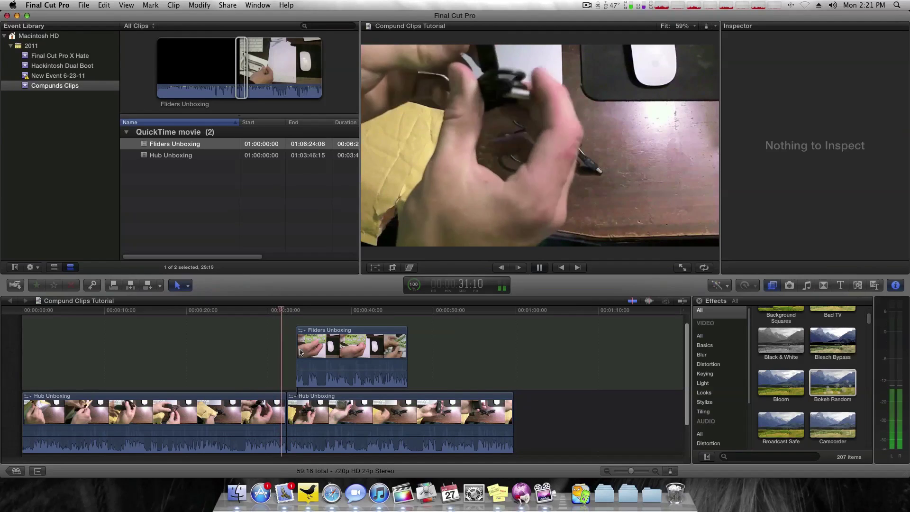
pyautogui.scroll(-2, 303, 353)
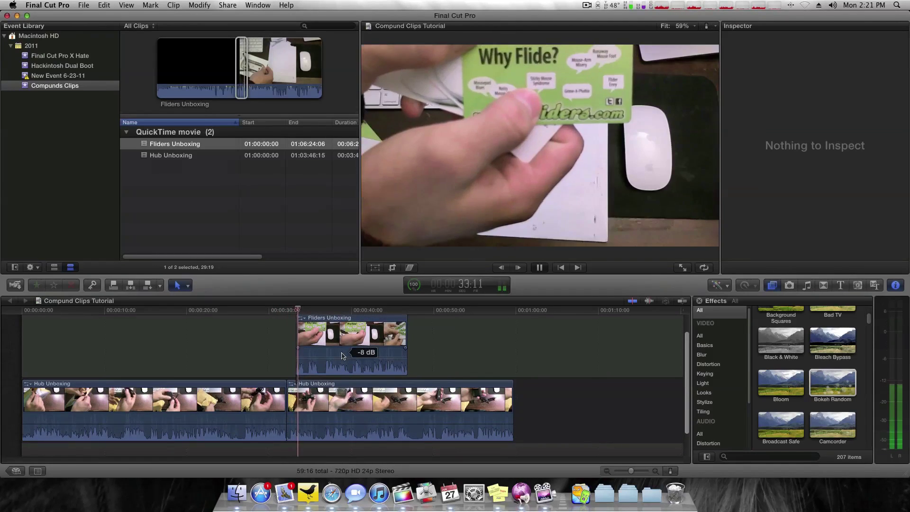
pyautogui.press('space')
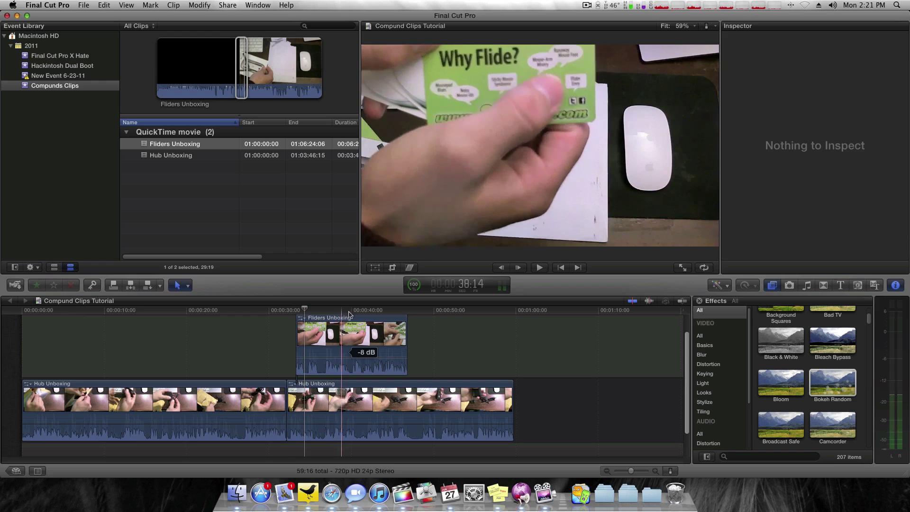
pyautogui.click(355, 337)
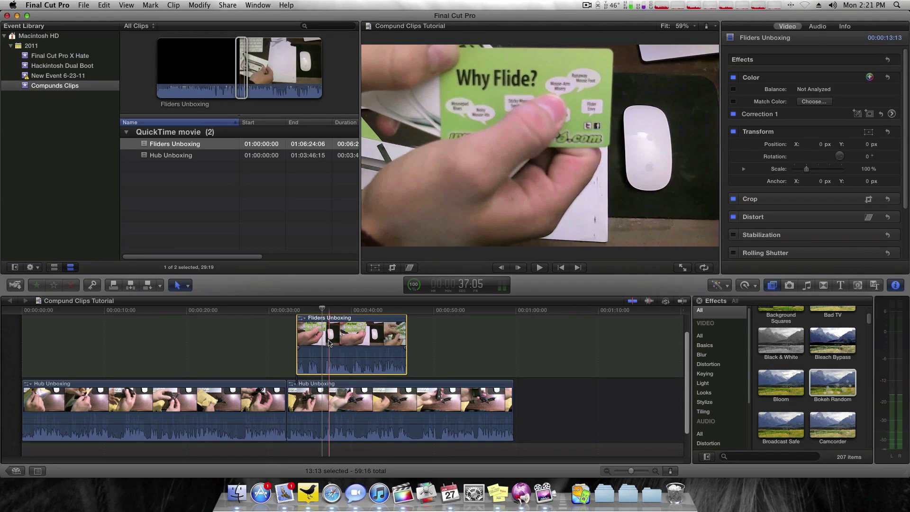
# - Add opacity fade-in and fade-out handles to the Fliders Unboxing clip in Video Animation
pyautogui.hotkey('ctrl', 'v')
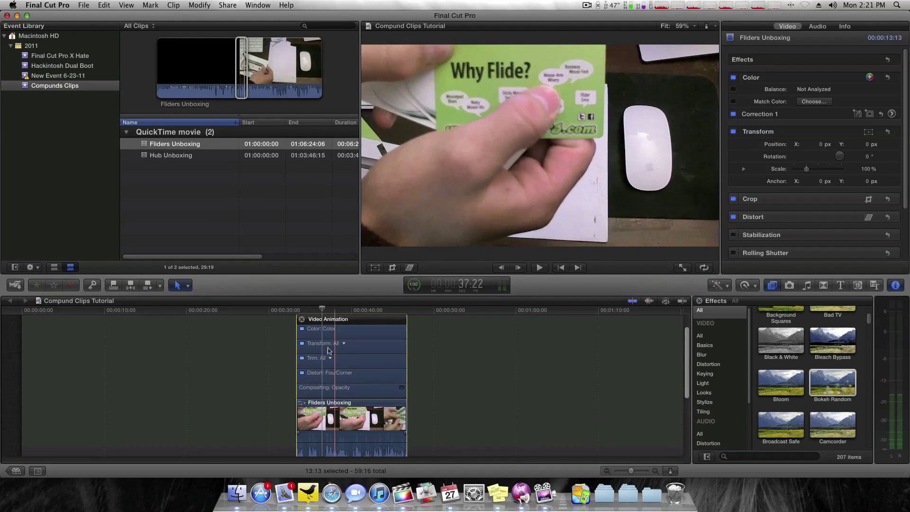
pyautogui.click(401, 387)
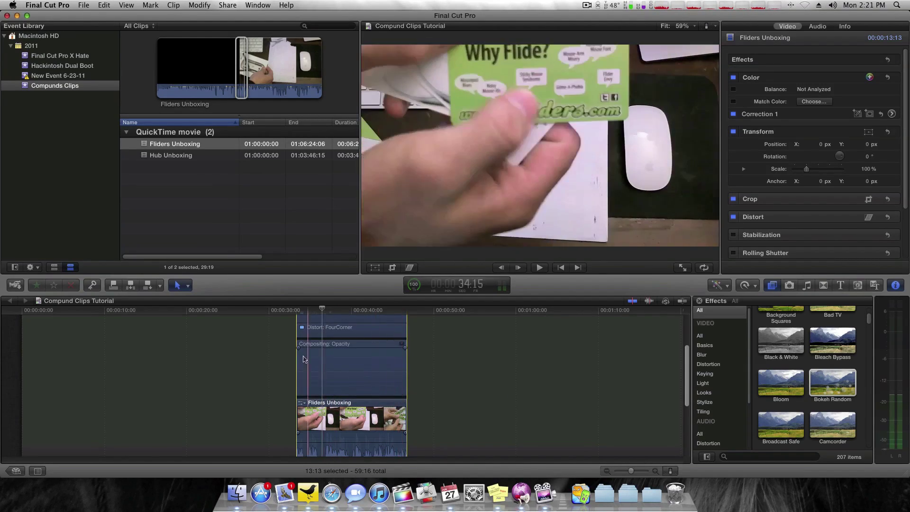
pyautogui.moveTo(296, 347); pyautogui.dragTo(303, 347)
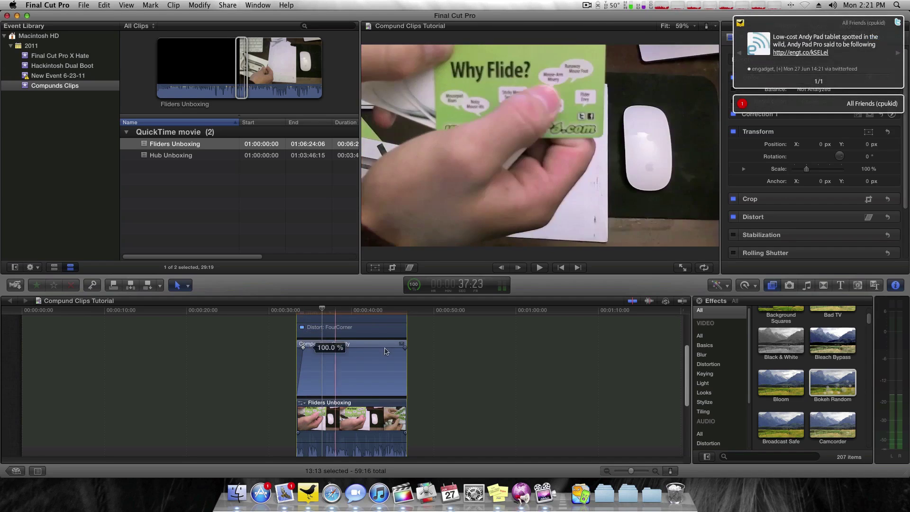
pyautogui.moveTo(406, 350); pyautogui.dragTo(399, 347)
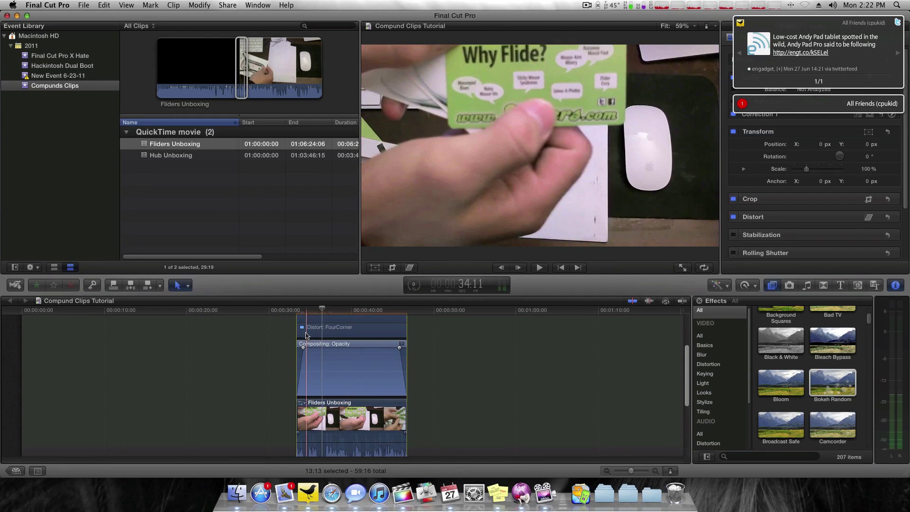
pyautogui.hotkey('ctrl', 'v')
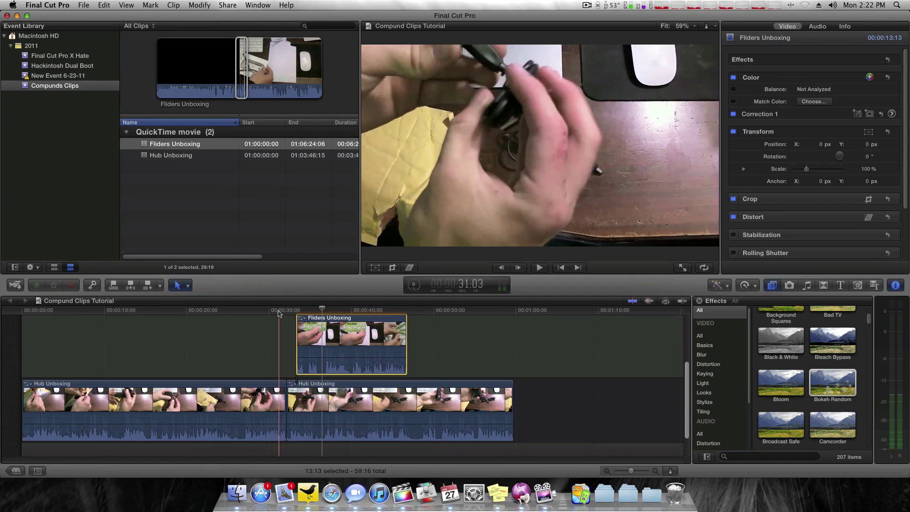
# - Play the edit twice to preview the opacity fades
pyautogui.press('space')
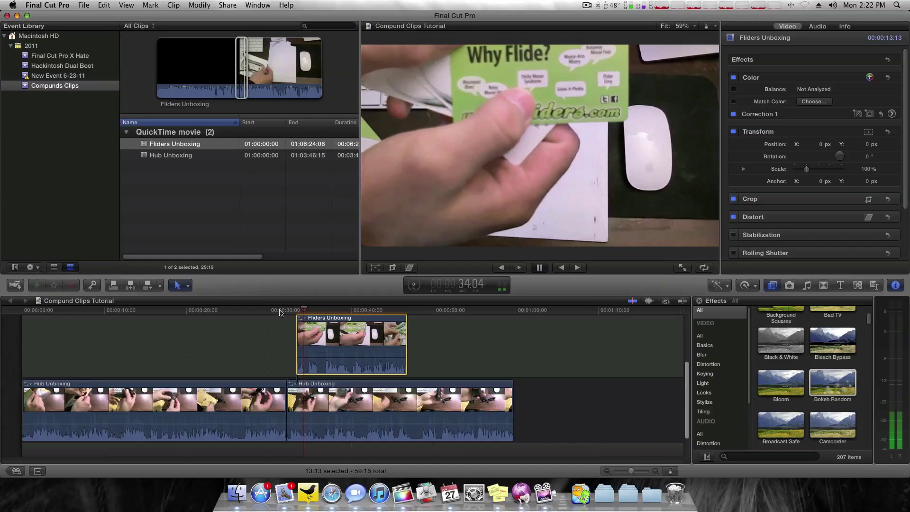
pyautogui.press('space')
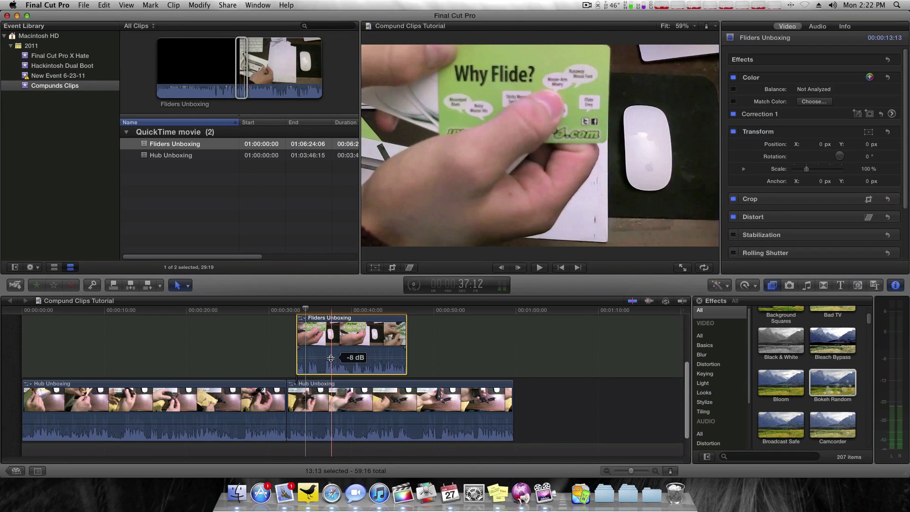
pyautogui.scroll(1, 303, 332)
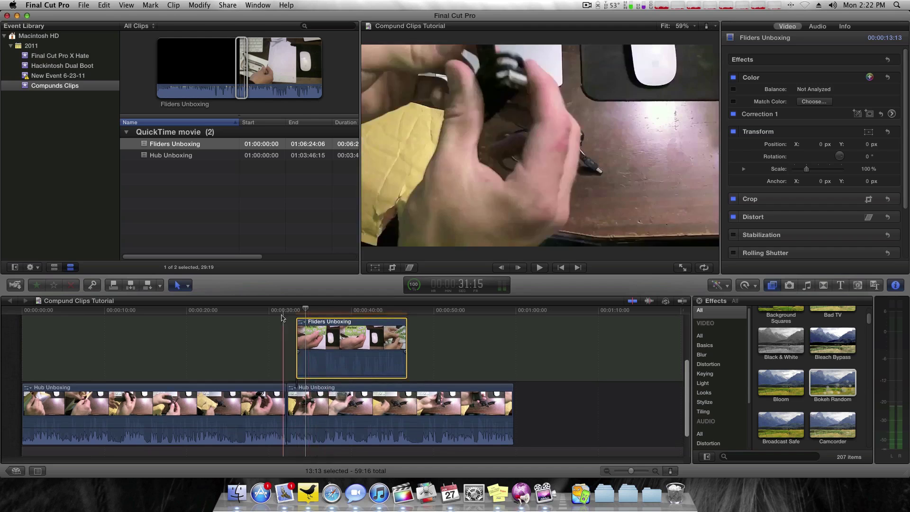
pyautogui.press('space')
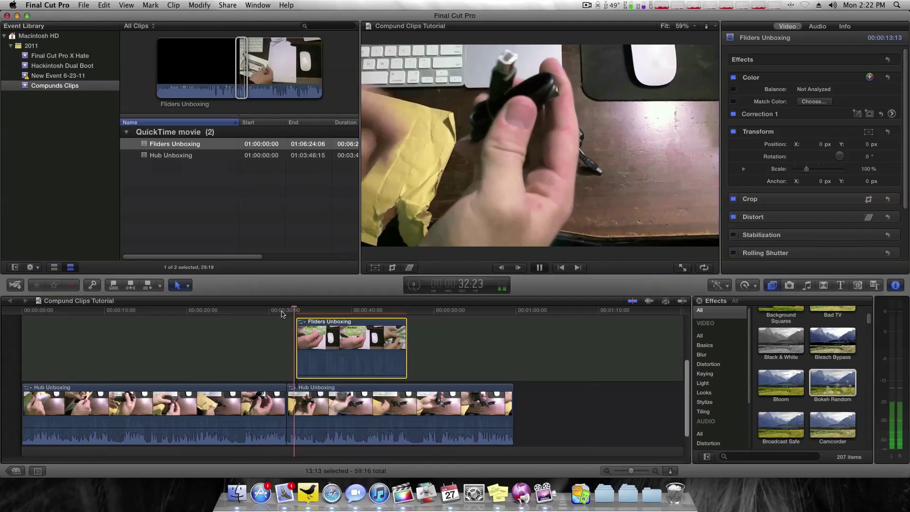
pyautogui.press('space')
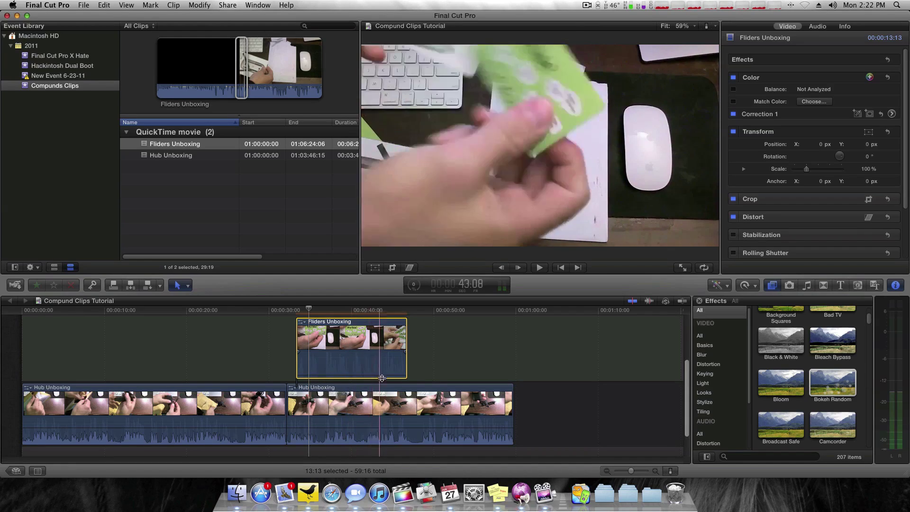
pyautogui.scroll(-1, 382, 377)
pyautogui.rightClick(360, 384)
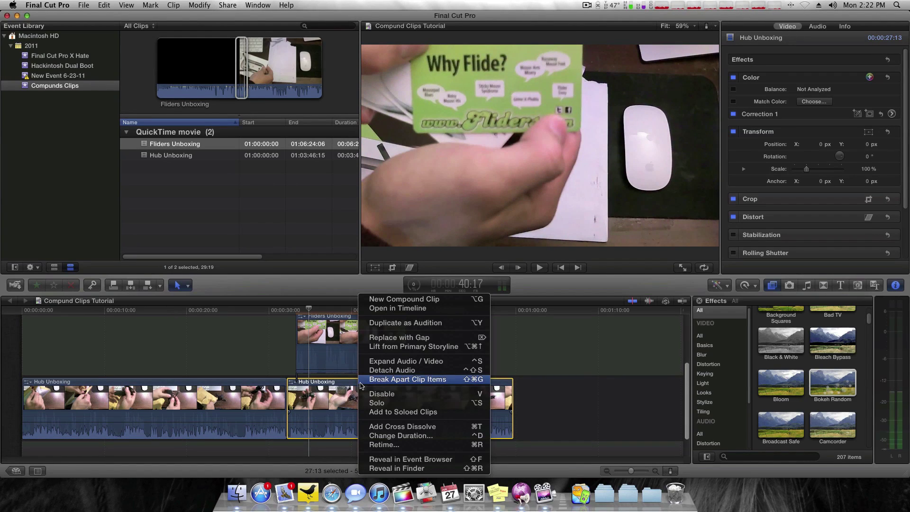
pyautogui.click(392, 370)
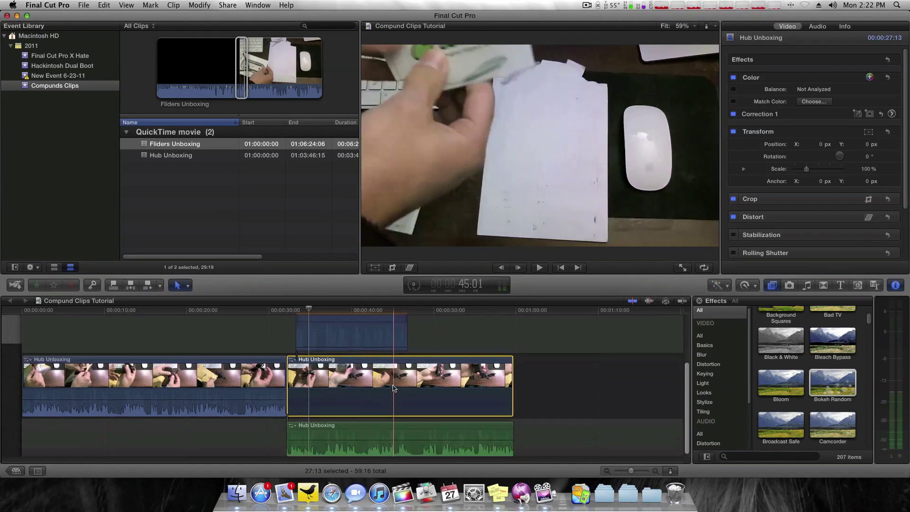
pyautogui.scroll(-5, 486, 386)
pyautogui.scroll(2, 486, 386)
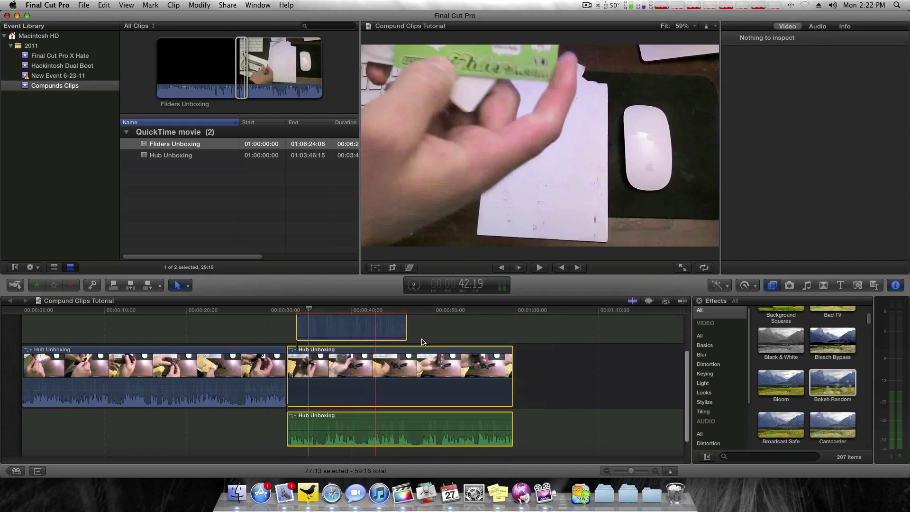
pyautogui.click(569, 427)
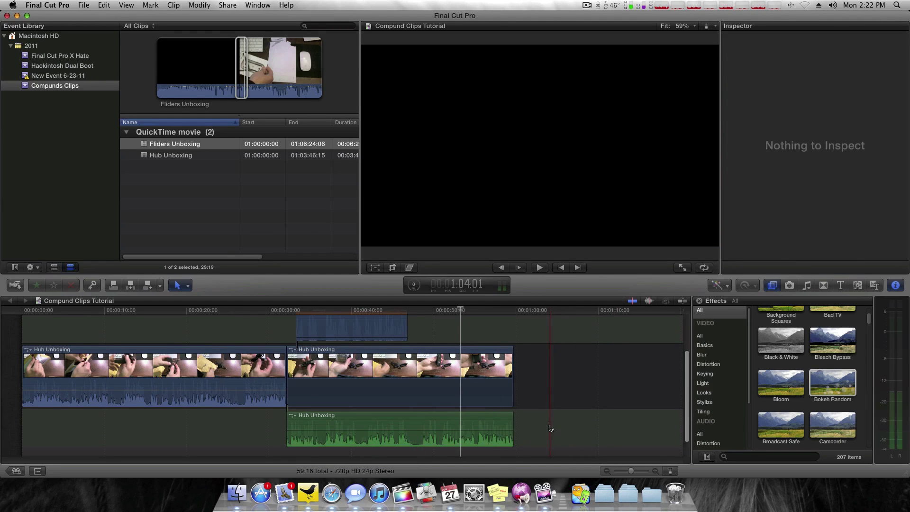
pyautogui.moveTo(549, 428); pyautogui.dragTo(348, 308)
pyautogui.click(210, 342)
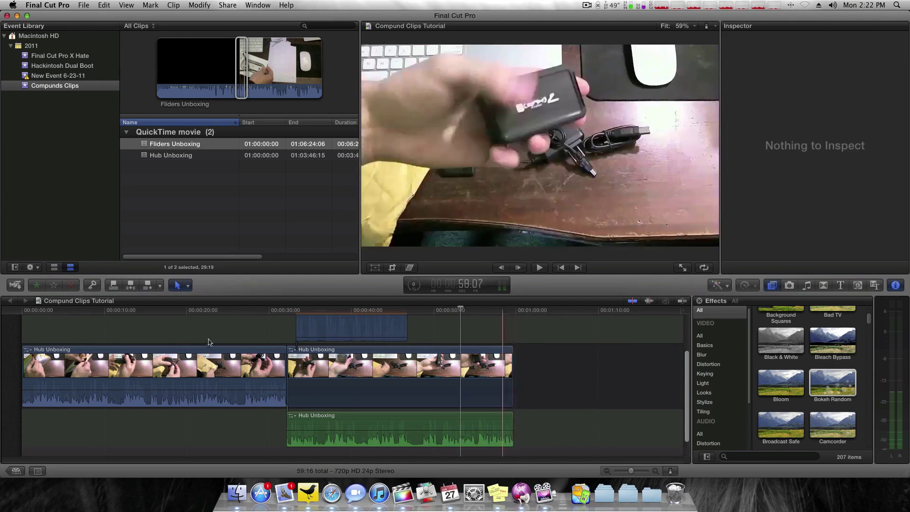
pyautogui.click(206, 369)
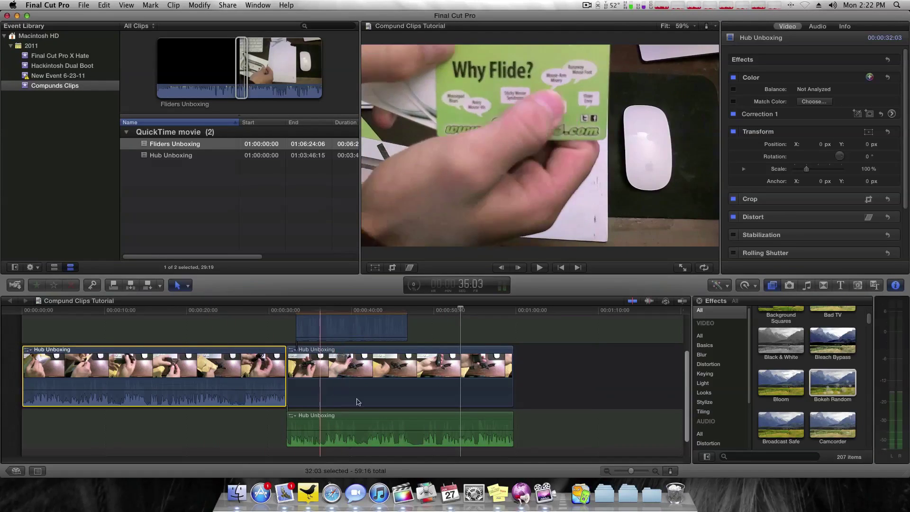
pyautogui.click(360, 401)
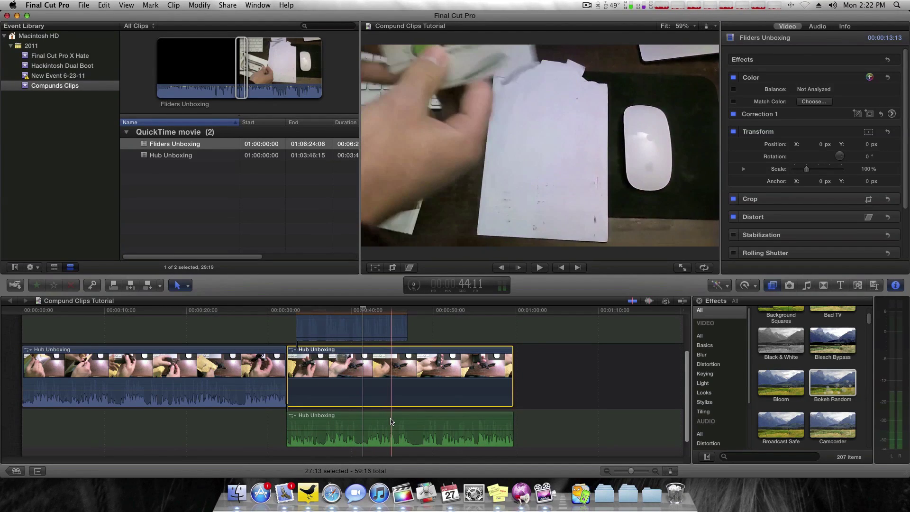
pyautogui.click(391, 421)
pyautogui.click(412, 379)
pyautogui.click(431, 333)
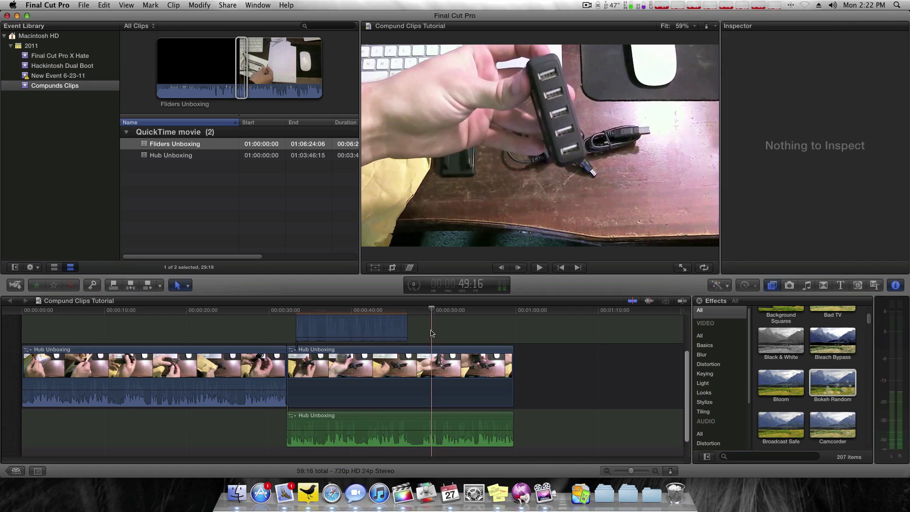
pyautogui.scroll(3, 429, 333)
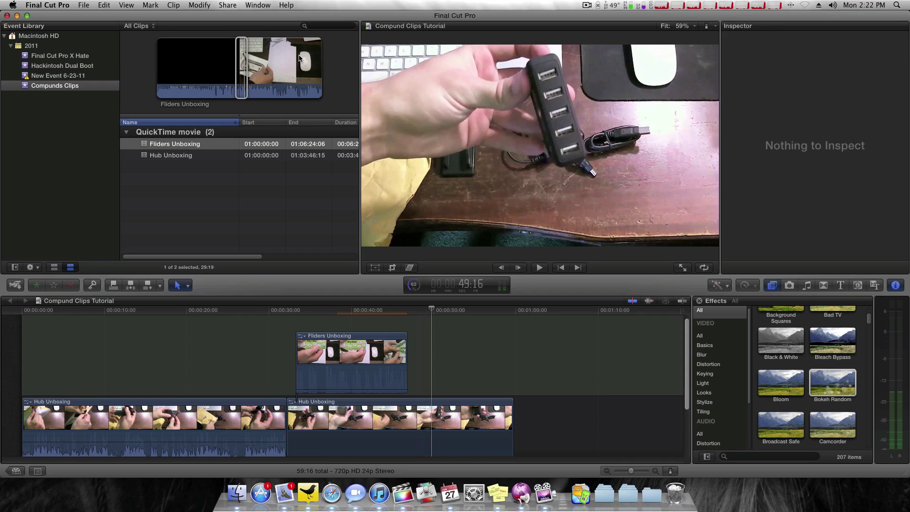
pyautogui.click(300, 59)
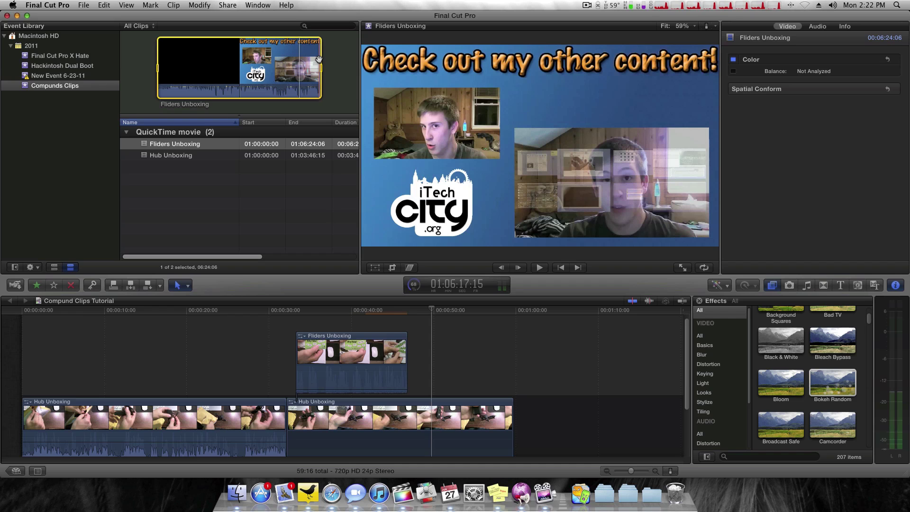
pyautogui.click(488, 359)
pyautogui.scroll(-4, 487, 360)
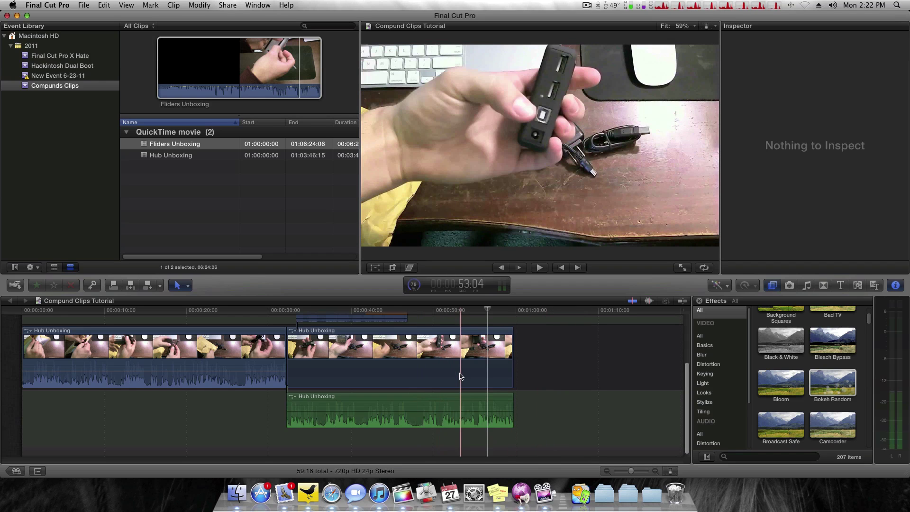
# - Combine the second Hub Unboxing clip, its audio and Fliders Unboxing into a new compound clip
pyautogui.scroll(3, 503, 370)
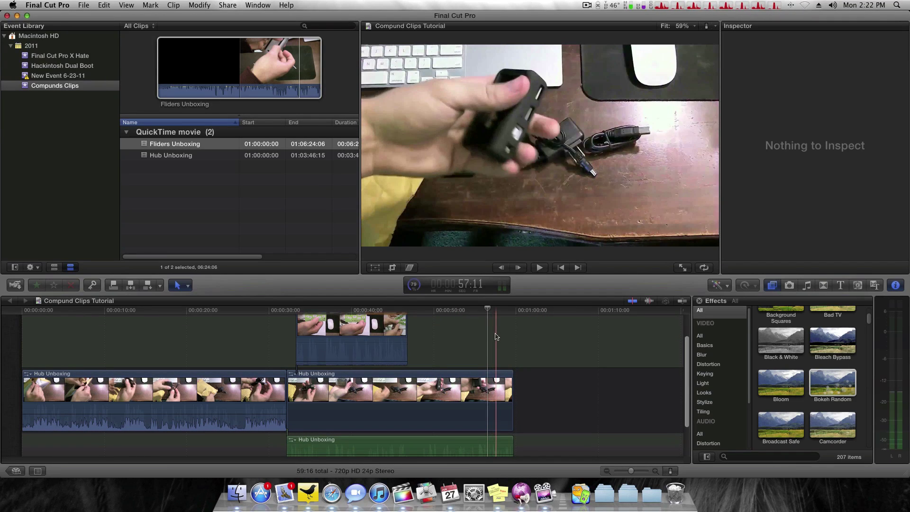
pyautogui.moveTo(516, 334); pyautogui.dragTo(369, 456)
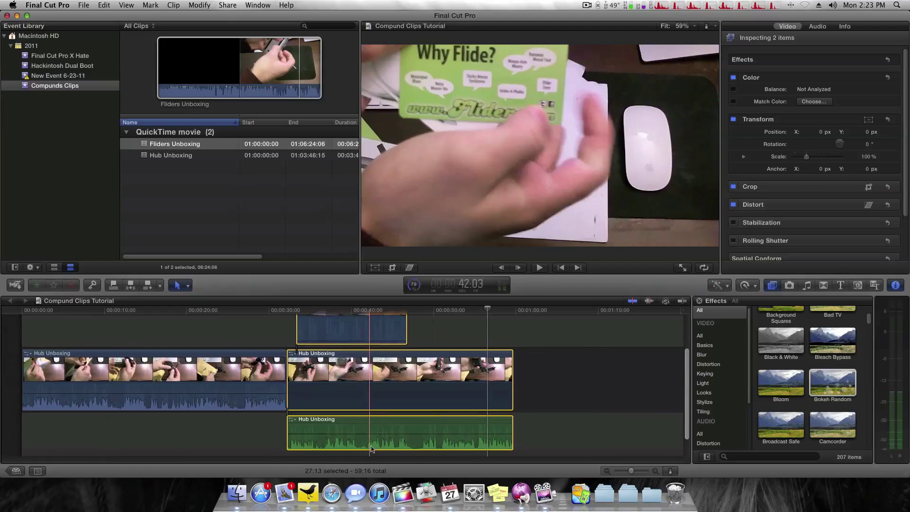
pyautogui.rightClick(357, 333)
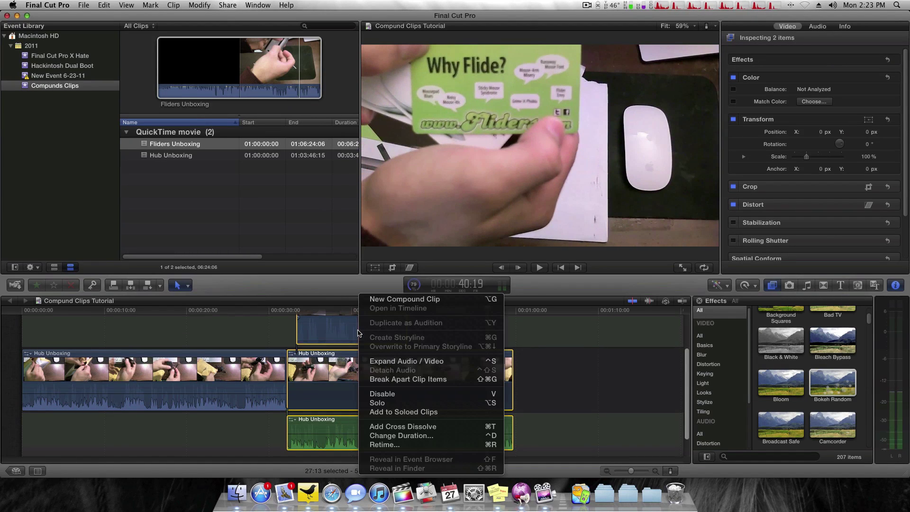
pyautogui.click(490, 304)
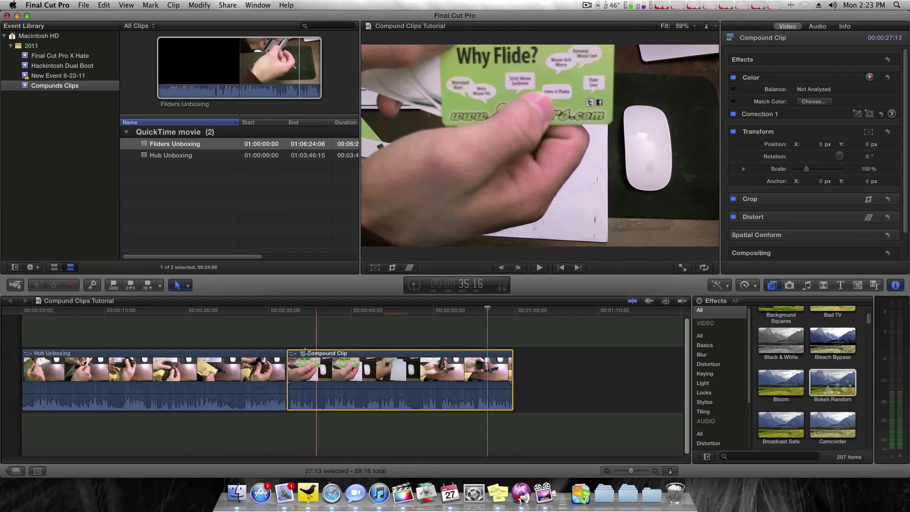
# - Play the compound clip, then open it to edit its contents
pyautogui.press('space')
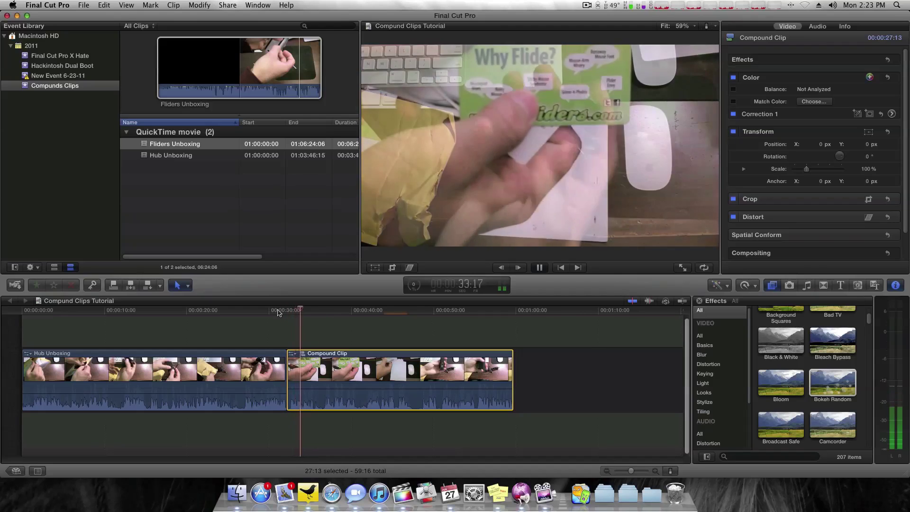
pyautogui.press('space')
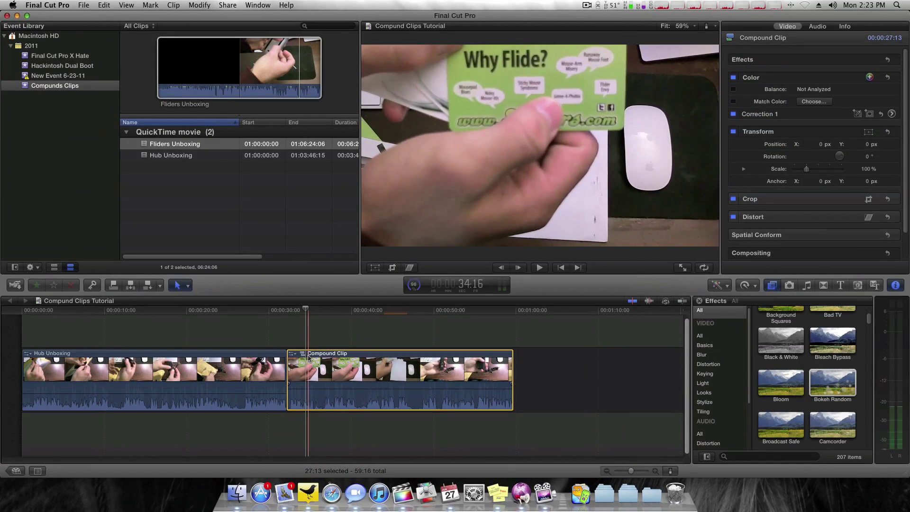
pyautogui.doubleClick(304, 357)
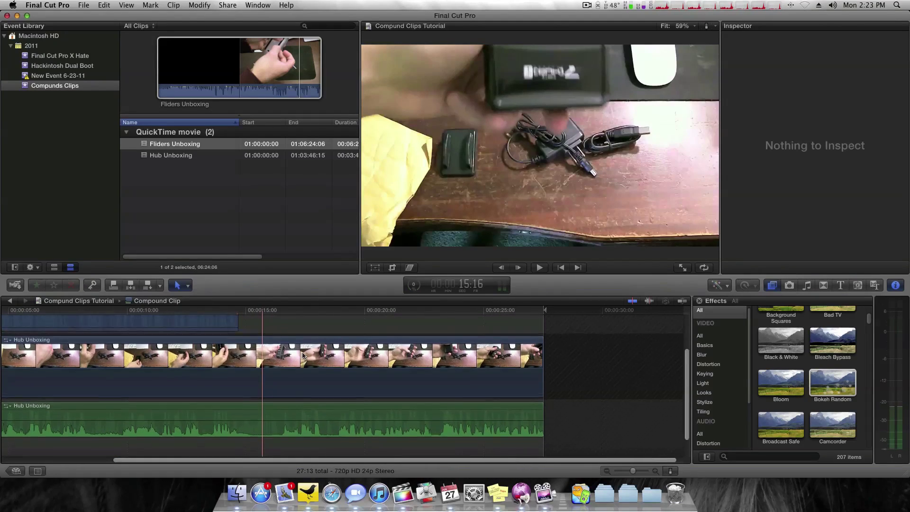
pyautogui.hscroll(-5, 303, 355)
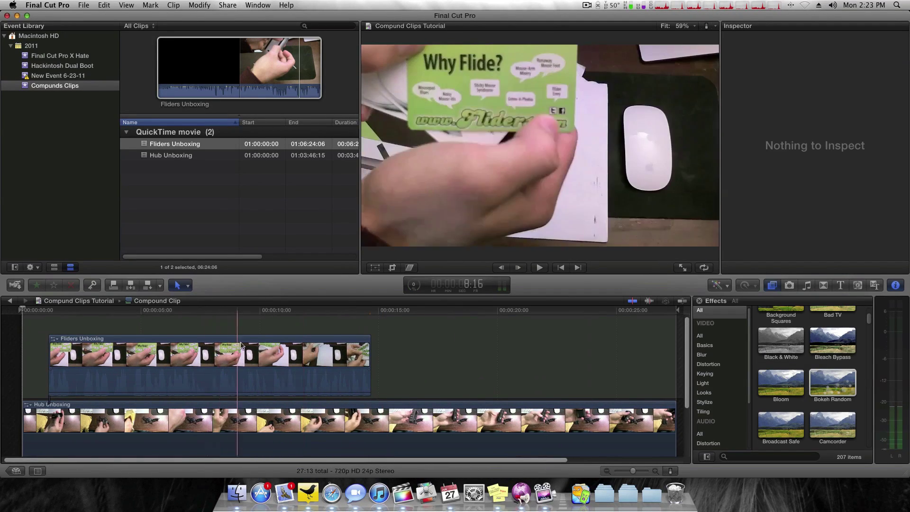
# - Blade Fliders Unboxing and delete its short middle piece, leaving a gap between two pieces
pyautogui.scroll(-3, 240, 346)
pyautogui.scroll(3, 223, 341)
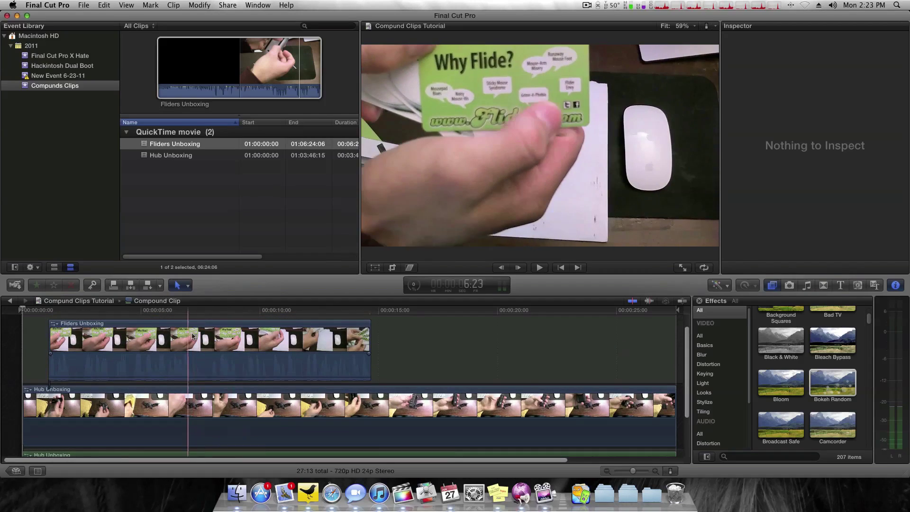
pyautogui.click(158, 337)
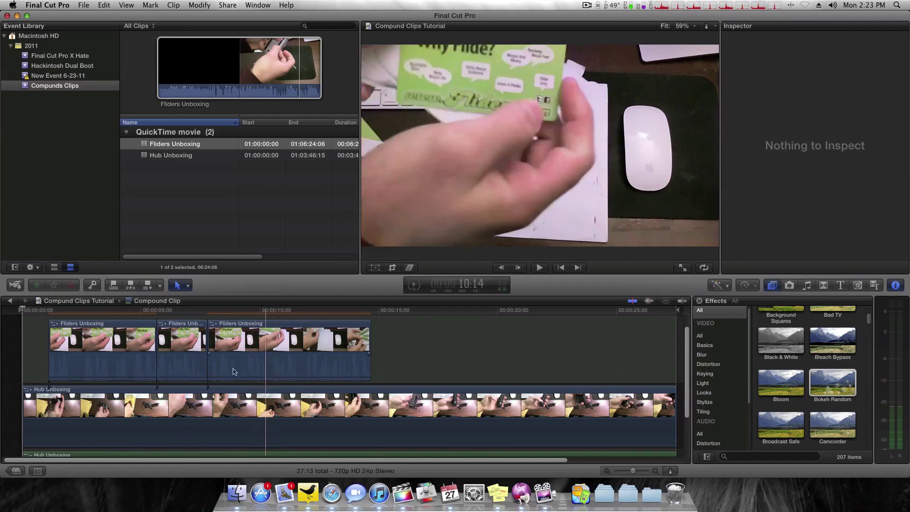
pyautogui.click(199, 368)
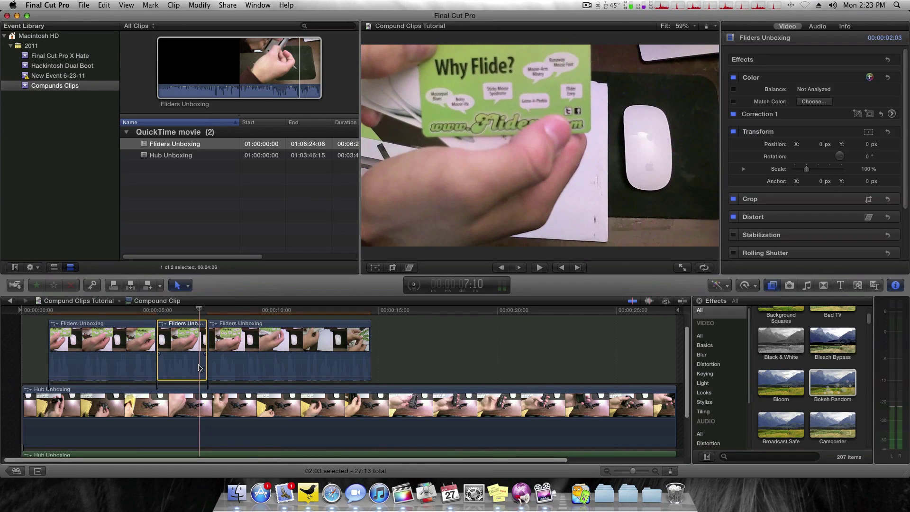
pyautogui.press('Delete')
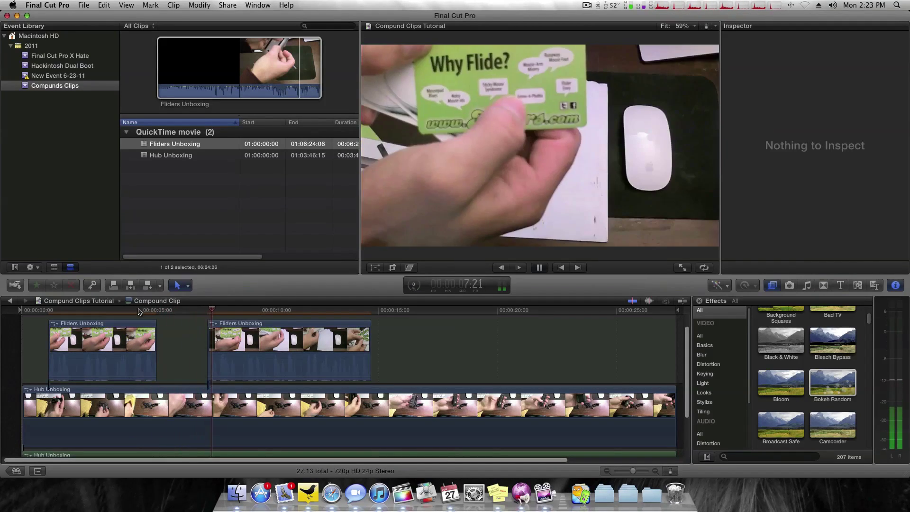
pyautogui.press('space')
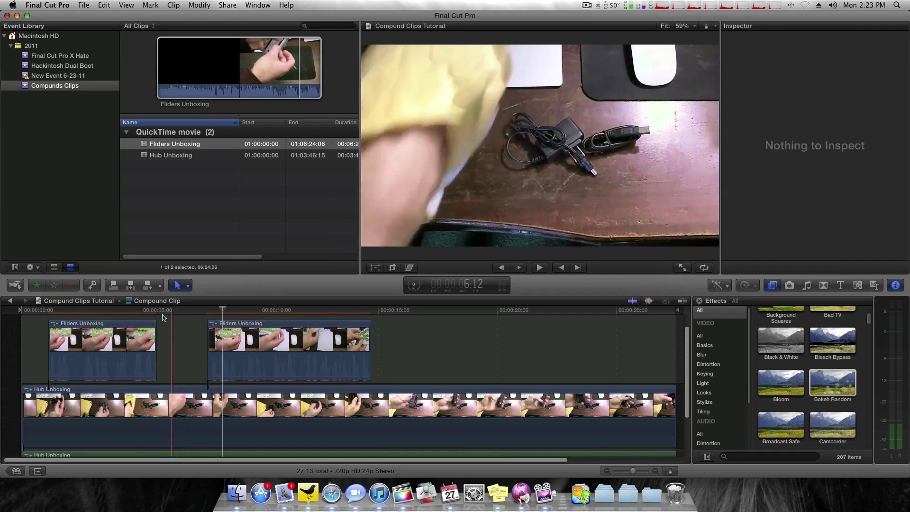
pyautogui.hscroll(3, 370, 352)
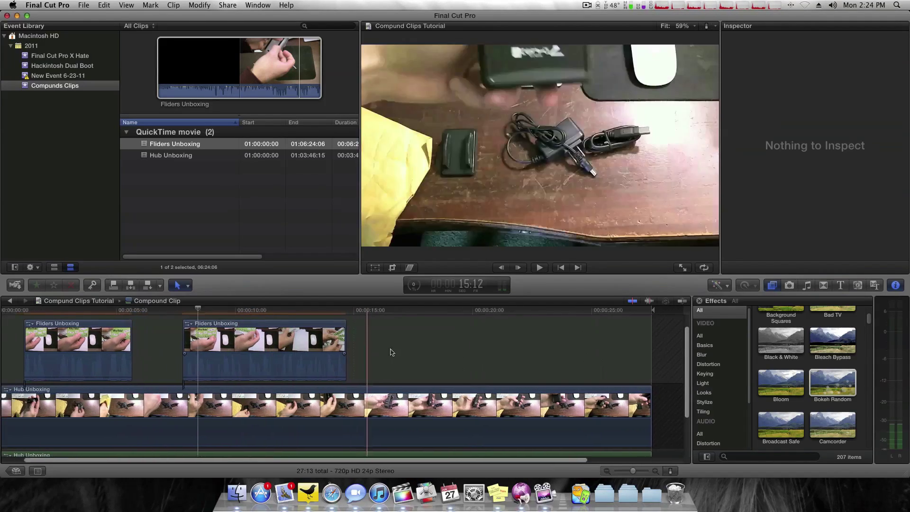
pyautogui.hscroll(-3, 390, 351)
# - Expand the second Fliders Unboxing piece's Compositing: Opacity lane in Video Animation to add a fade-in
pyautogui.click(234, 327)
pyautogui.press('ctrl+super+5')
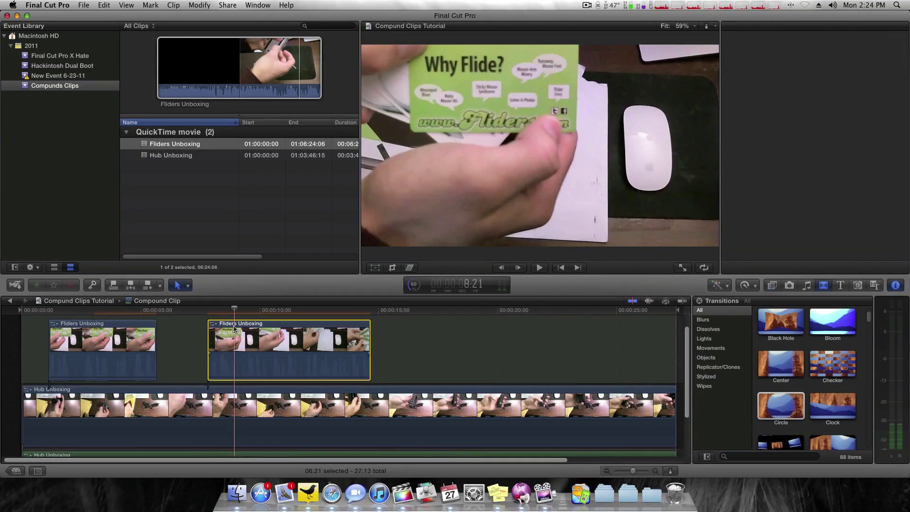
pyautogui.hotkey('ctrl', 'v')
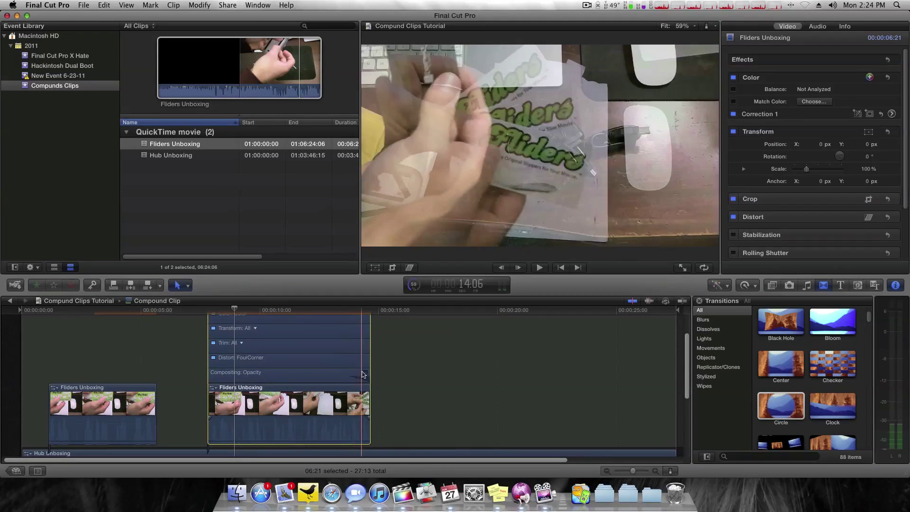
pyautogui.doubleClick(331, 372)
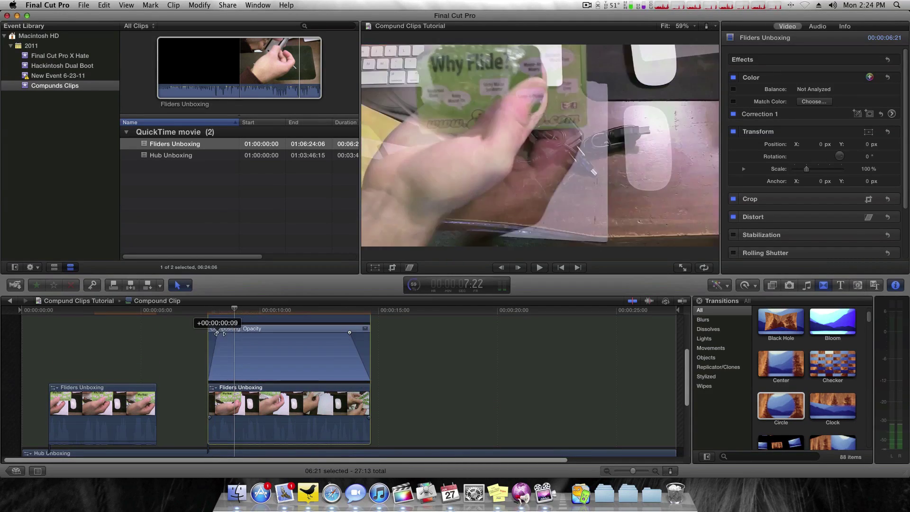
pyautogui.hotkey('ctrl', 'v')
pyautogui.hotkey('ctrl', 'v')
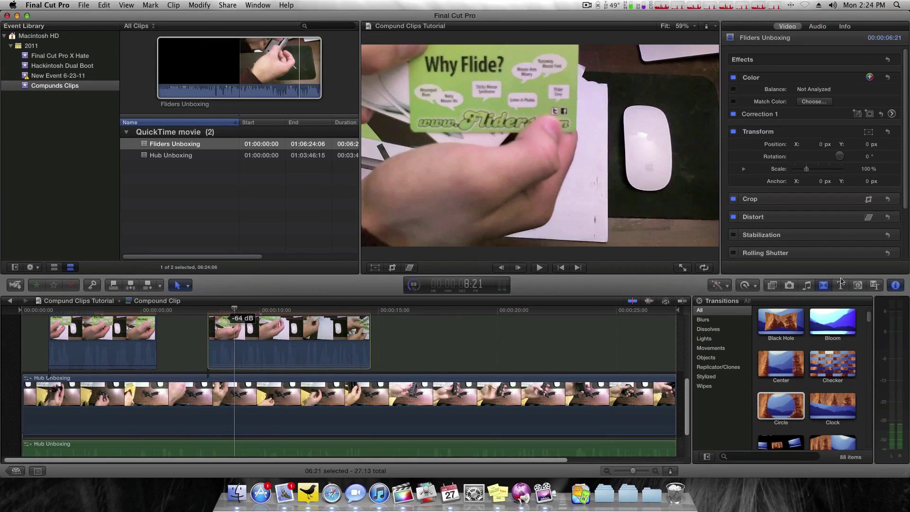
# - Drop the Camcorder effect onto the first Fliders Unboxing piece and play from about five seconds
pyautogui.click(773, 286)
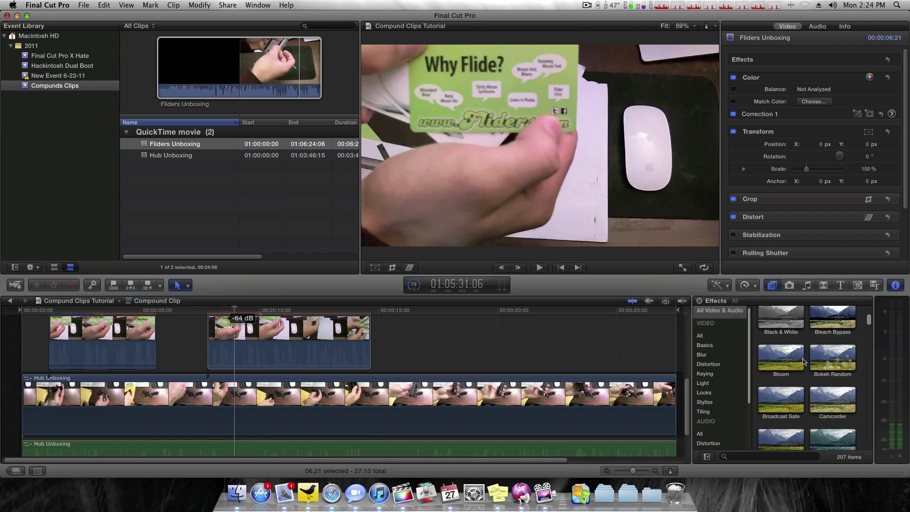
pyautogui.moveTo(825, 396); pyautogui.dragTo(228, 420)
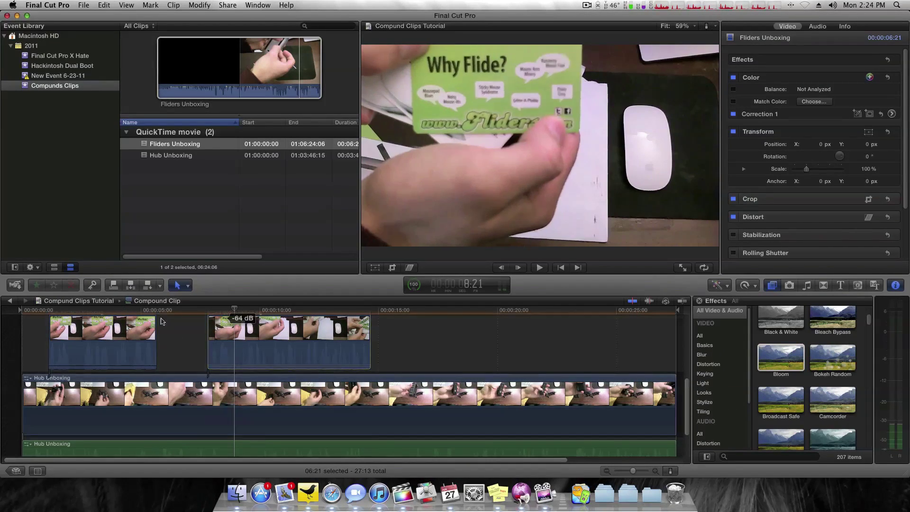
pyautogui.click(149, 312)
pyautogui.press('space')
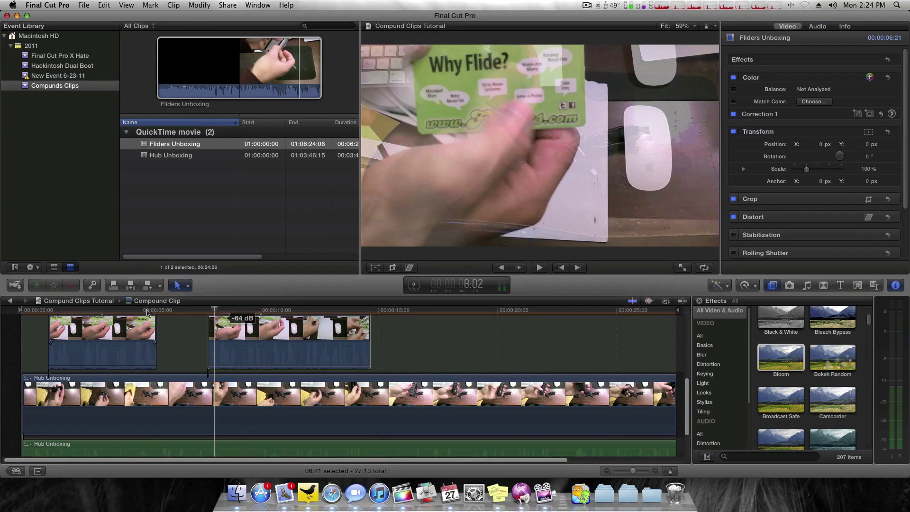
pyautogui.press('space')
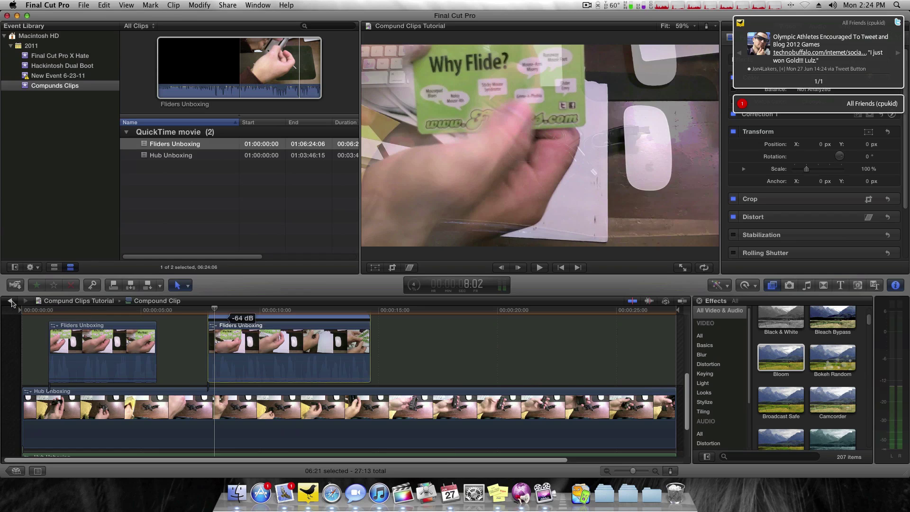
# - Return to the Compund Clips Tutorial project, dismiss Background Tasks, and play the compound clip
pyautogui.click(11, 301)
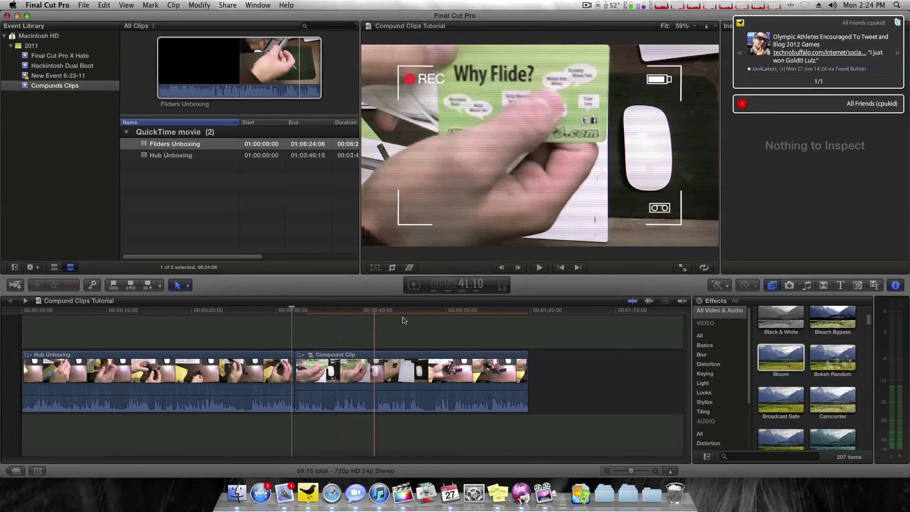
pyautogui.press('super+9')
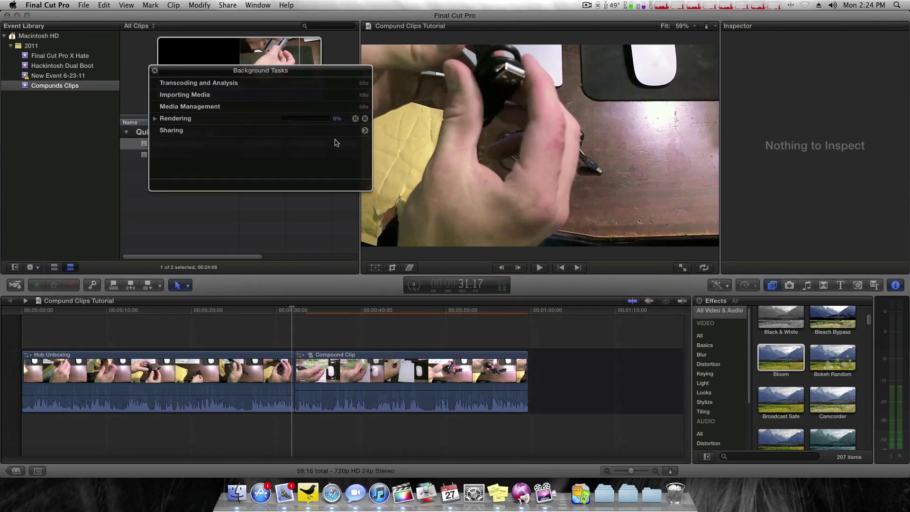
pyautogui.click(282, 313)
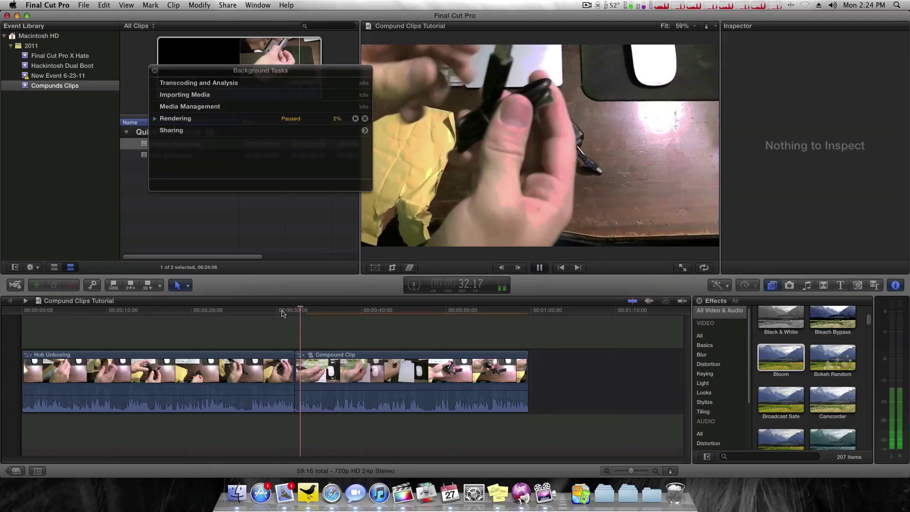
pyautogui.press('space')
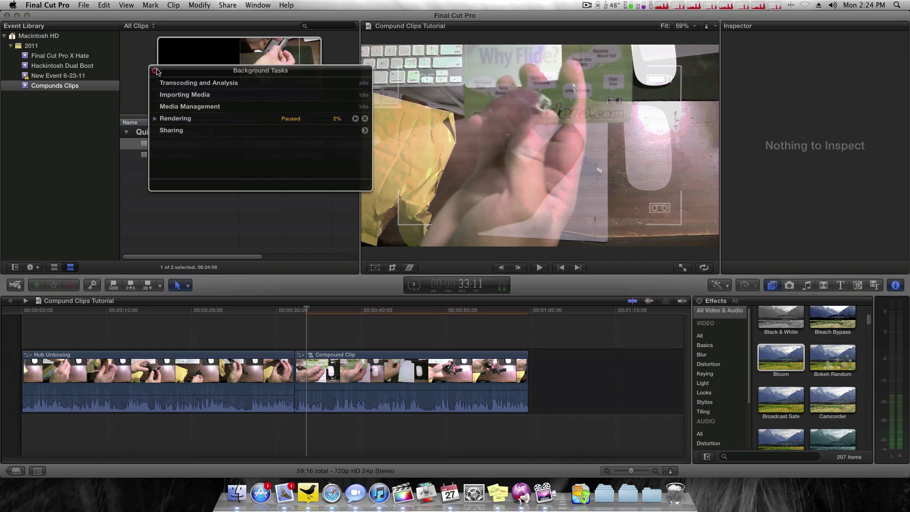
pyautogui.click(155, 70)
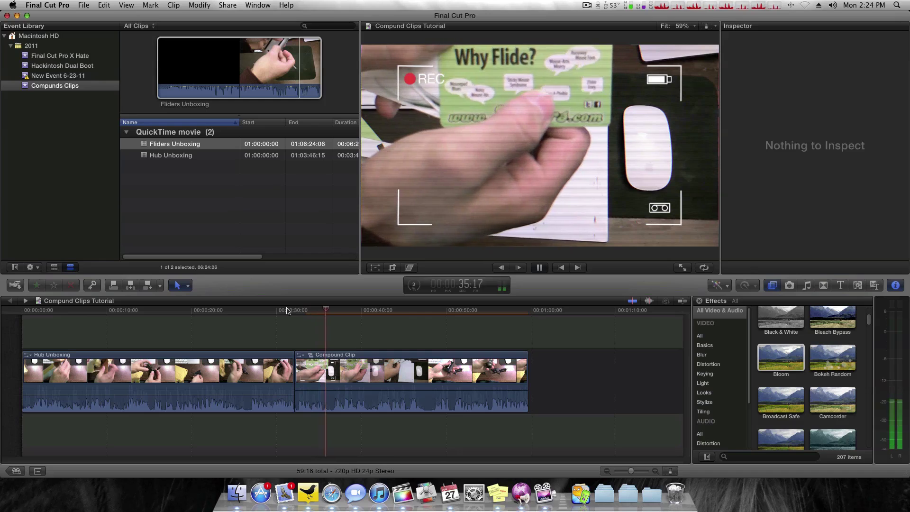
pyautogui.press('space')
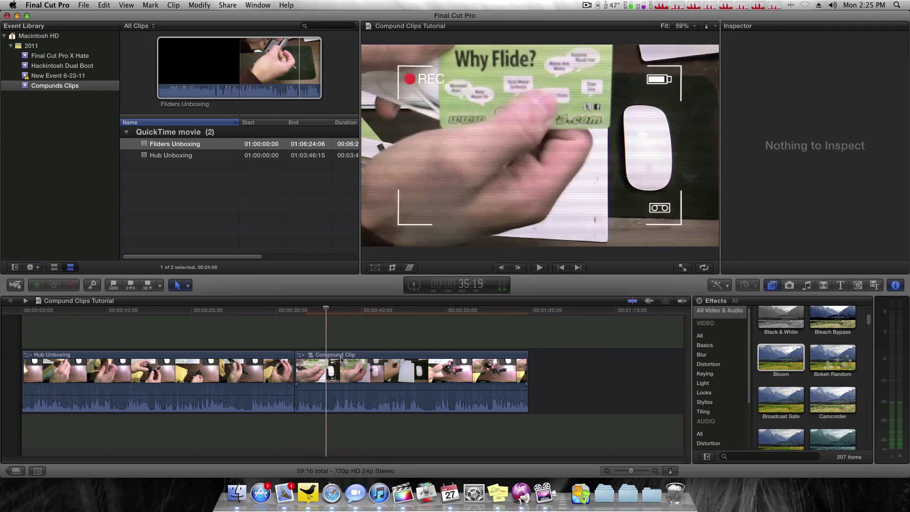
pyautogui.click(315, 365)
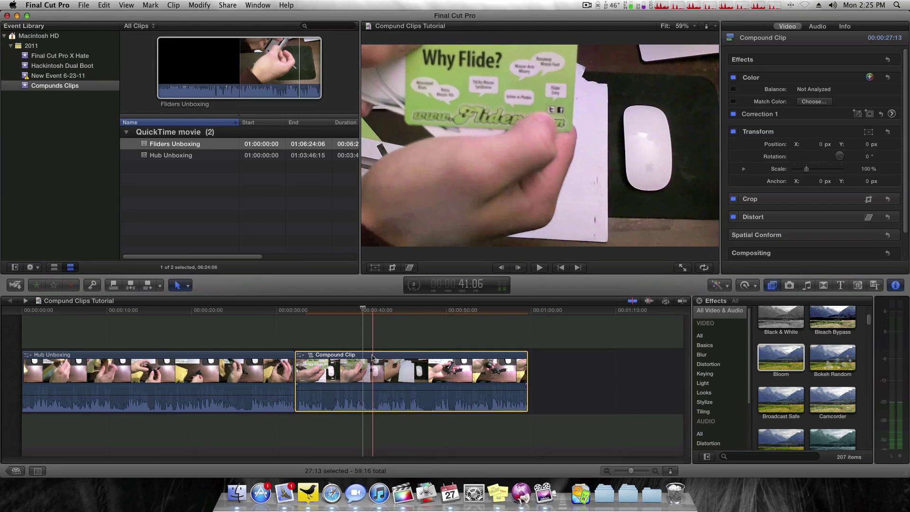
# - Blade Hub Unboxing at the playhead inside the compound clip and trim that cut in the Precision Editor
pyautogui.doubleClick(375, 357)
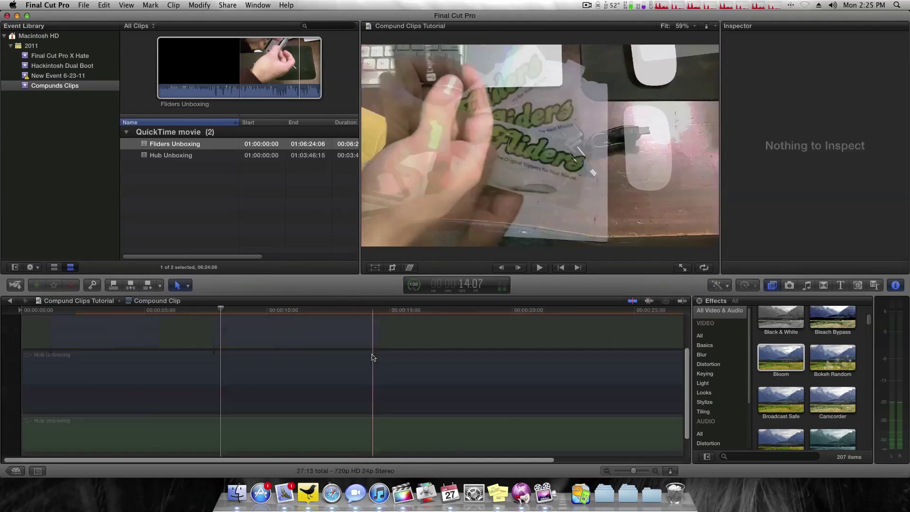
pyautogui.hscroll(2, 277, 357)
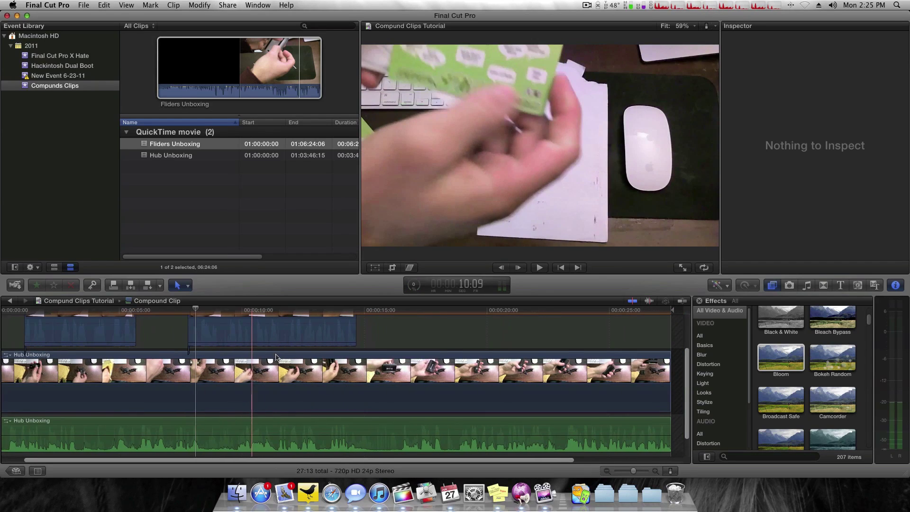
pyautogui.press('b')
pyautogui.click(360, 364)
pyautogui.click(358, 364)
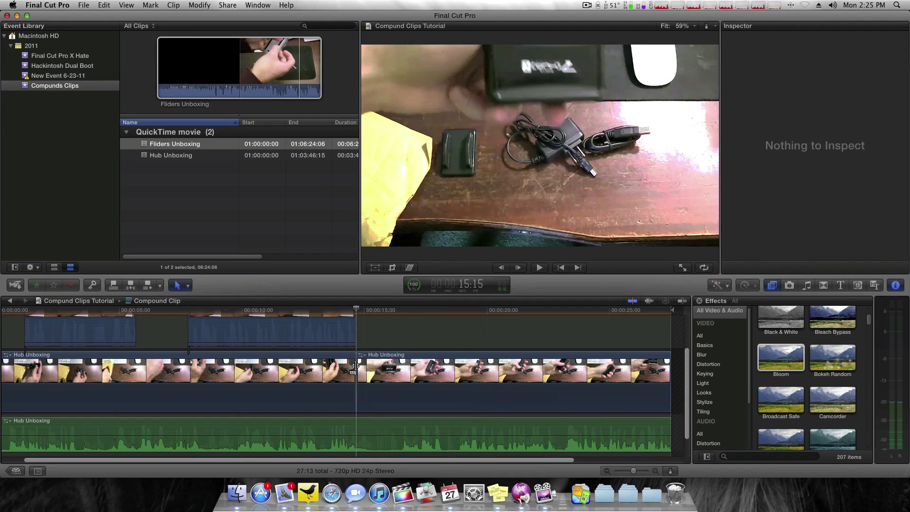
pyautogui.press('a')
pyautogui.click(358, 363)
pyautogui.doubleClick(357, 363)
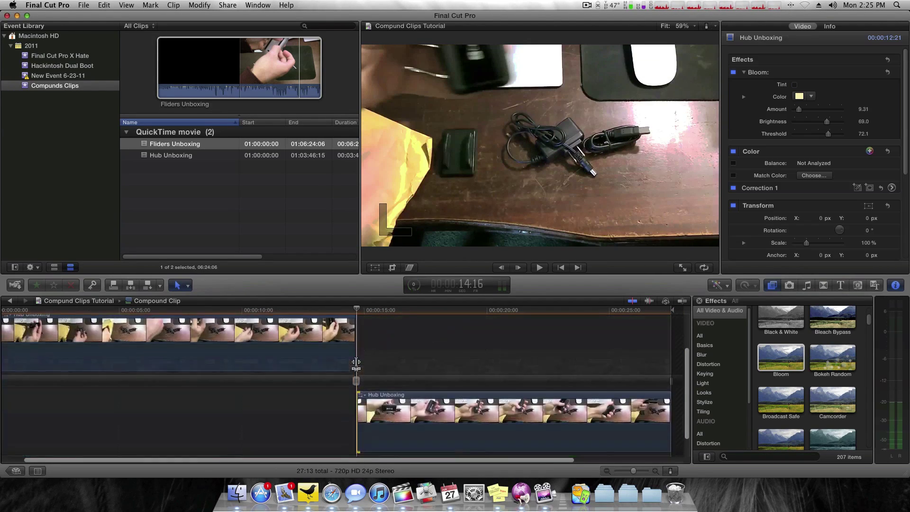
pyautogui.moveTo(363, 385); pyautogui.dragTo(361, 386)
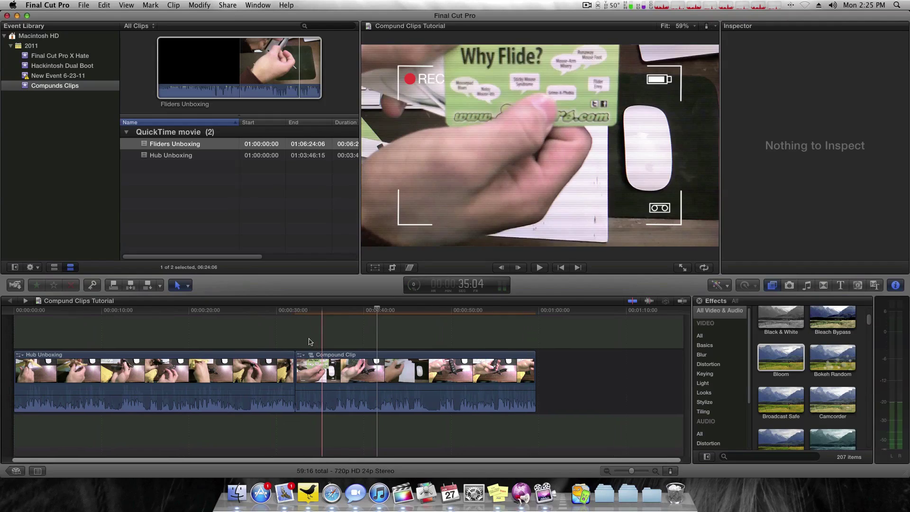
pyautogui.click(361, 365)
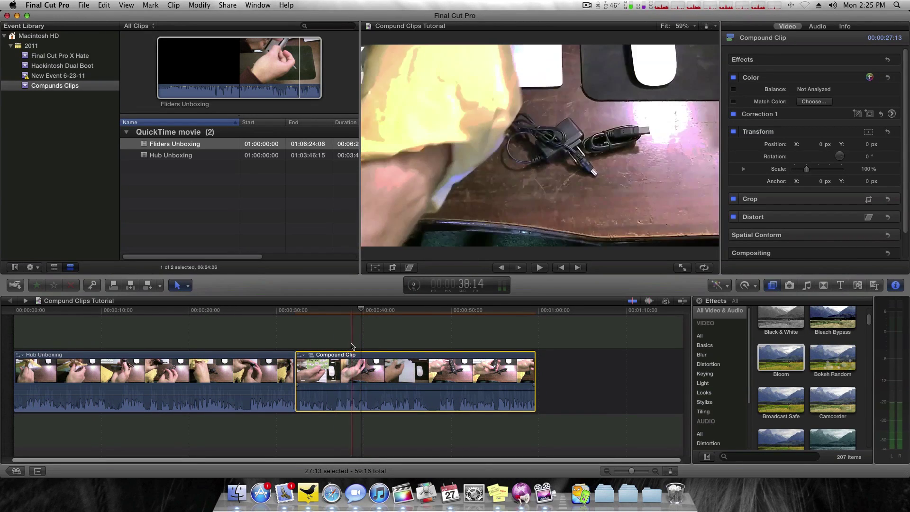
# - Open New Project from the Project Library, zoom to its end, and play the final compound clip
pyautogui.click(15, 471)
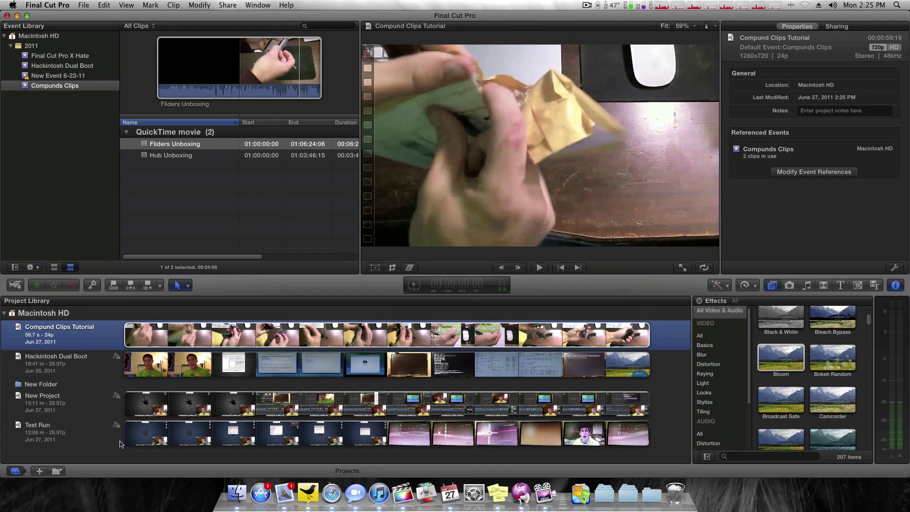
pyautogui.doubleClick(255, 410)
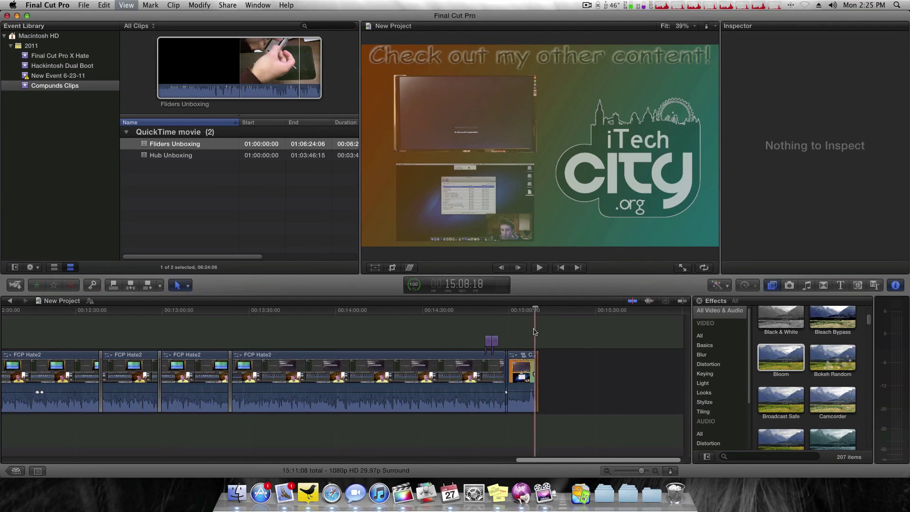
pyautogui.press('super+equal')
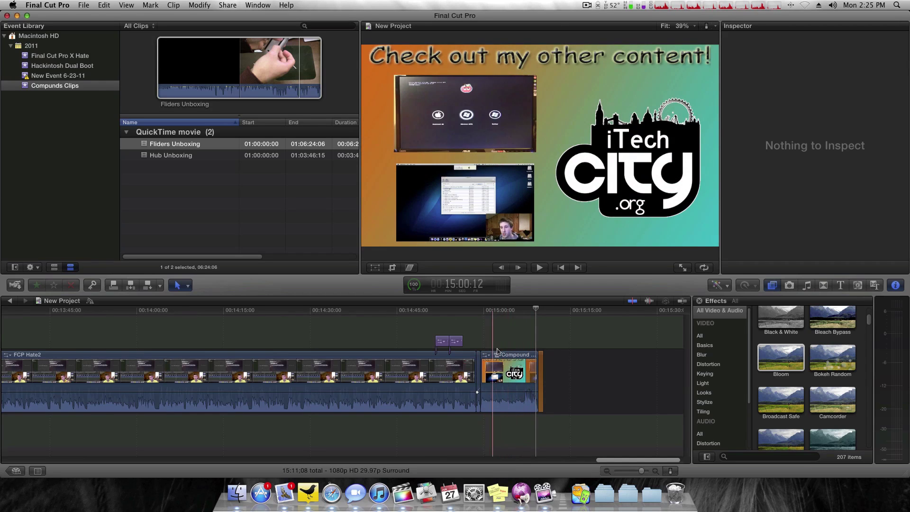
pyautogui.click(474, 311)
pyautogui.press('space')
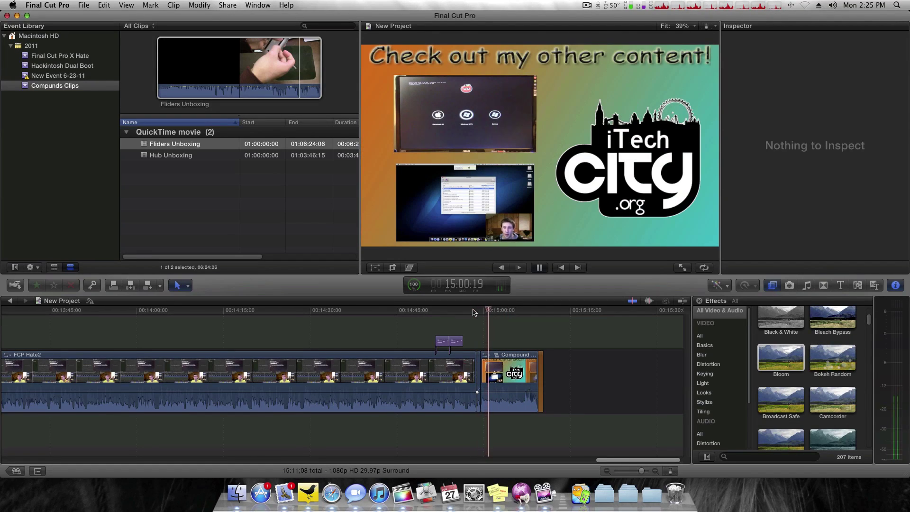
pyautogui.press('space')
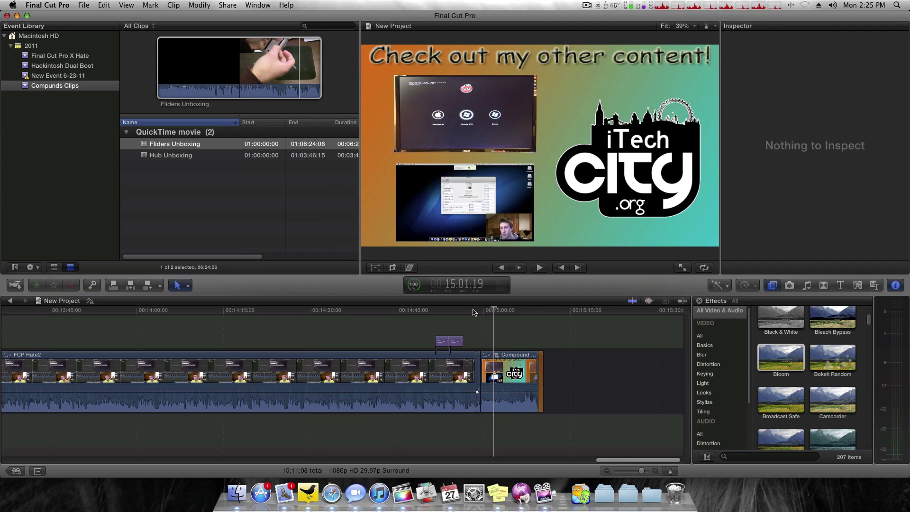
pyautogui.doubleClick(515, 356)
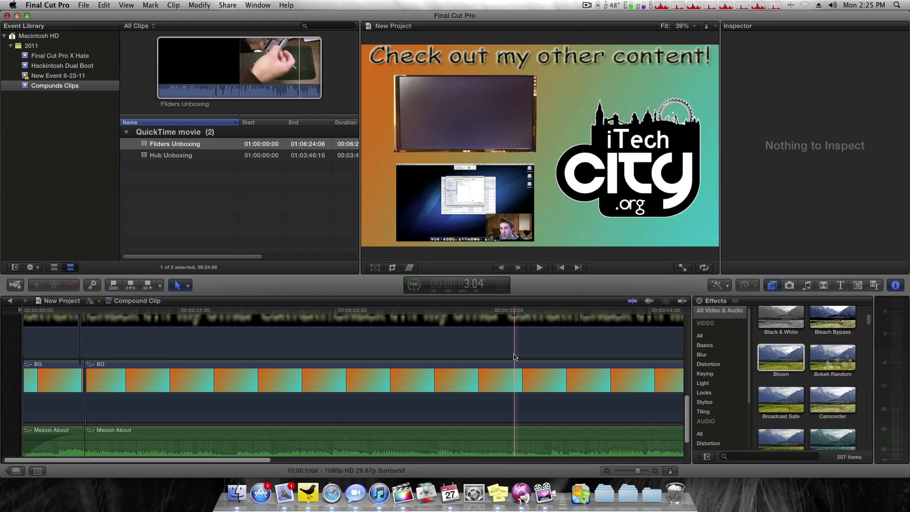
# - Zoom out to inspect the compound clip's BG and 'Check out my other content1' layers, then return to New Project
pyautogui.press('super+minus')
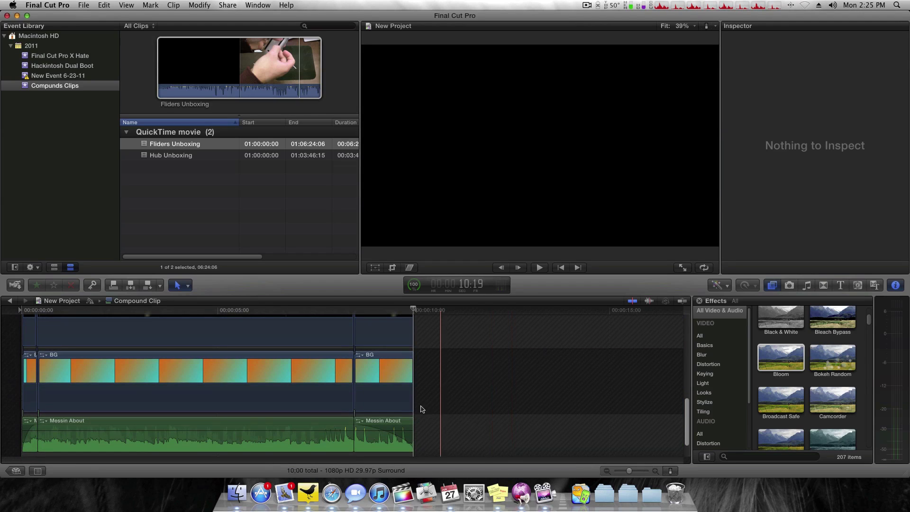
pyautogui.click(486, 402)
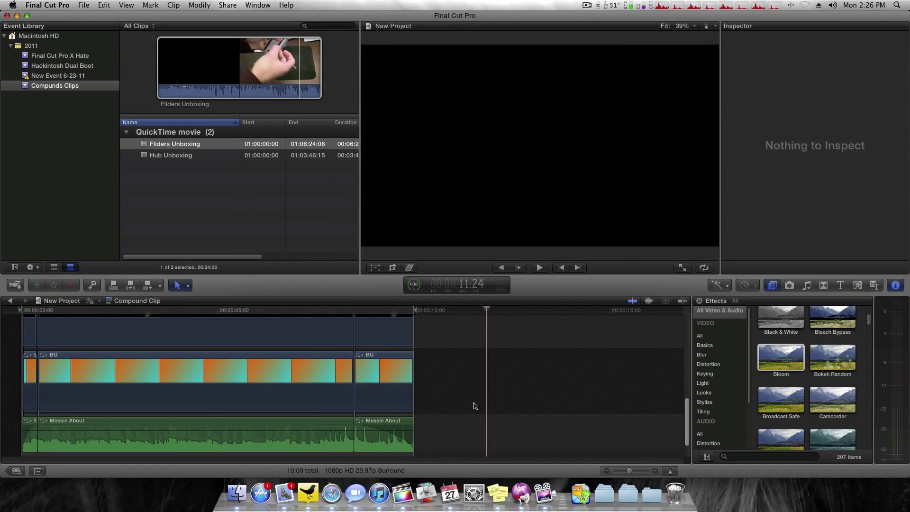
pyautogui.click(411, 423)
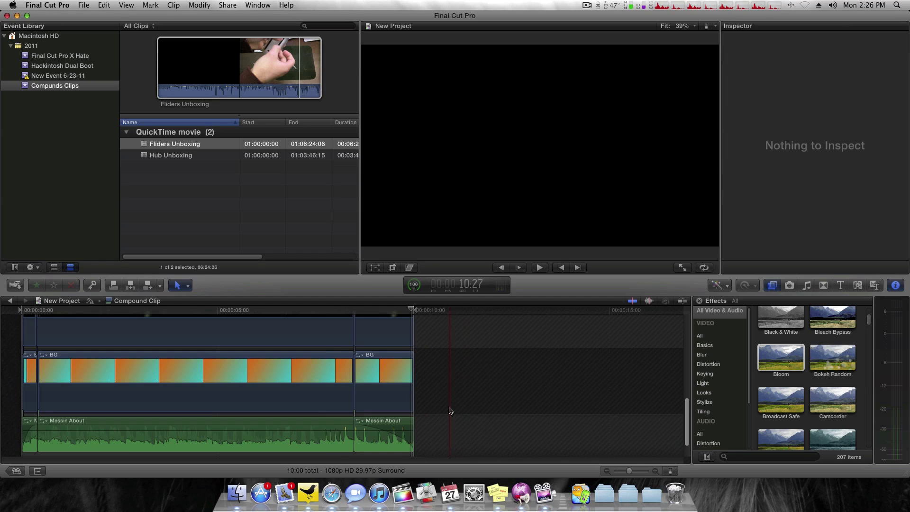
pyautogui.click(332, 374)
pyautogui.scroll(3, 330, 372)
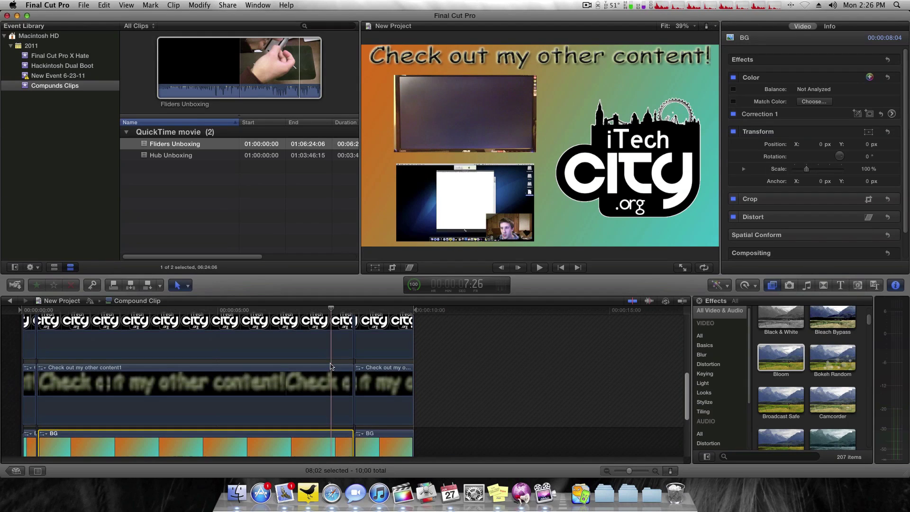
pyautogui.click(330, 372)
pyautogui.scroll(6, 330, 371)
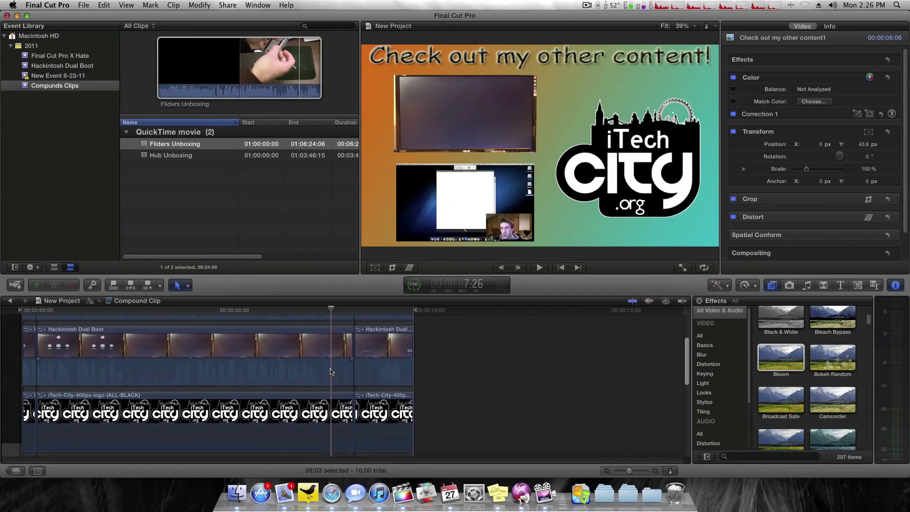
pyautogui.scroll(-2, 330, 371)
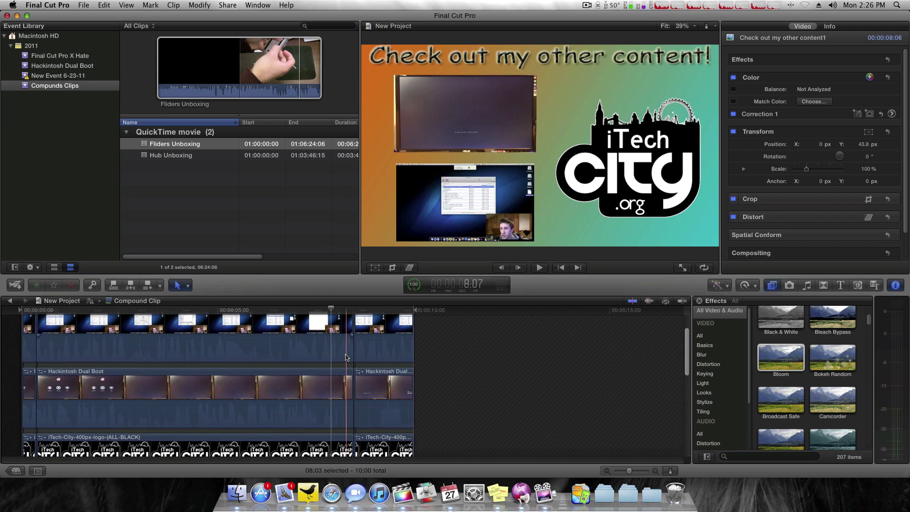
pyautogui.scroll(-5, 131, 337)
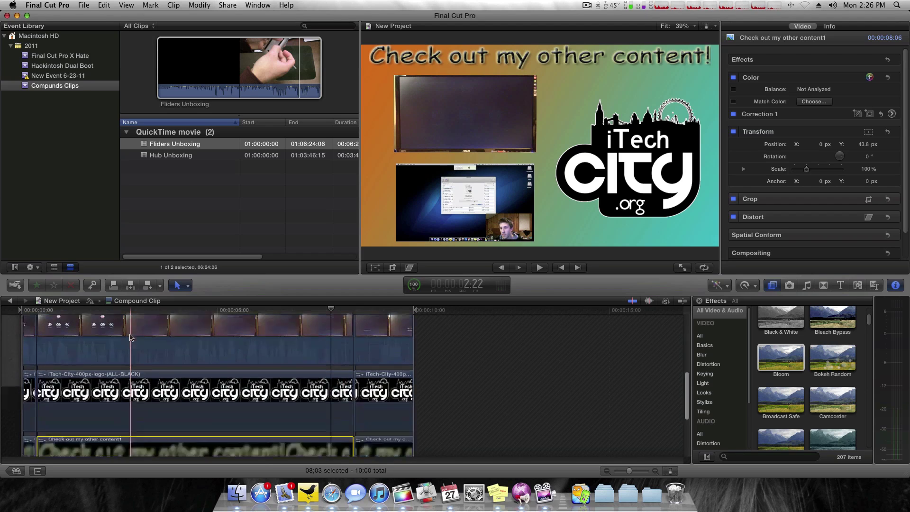
pyautogui.scroll(6, 50, 351)
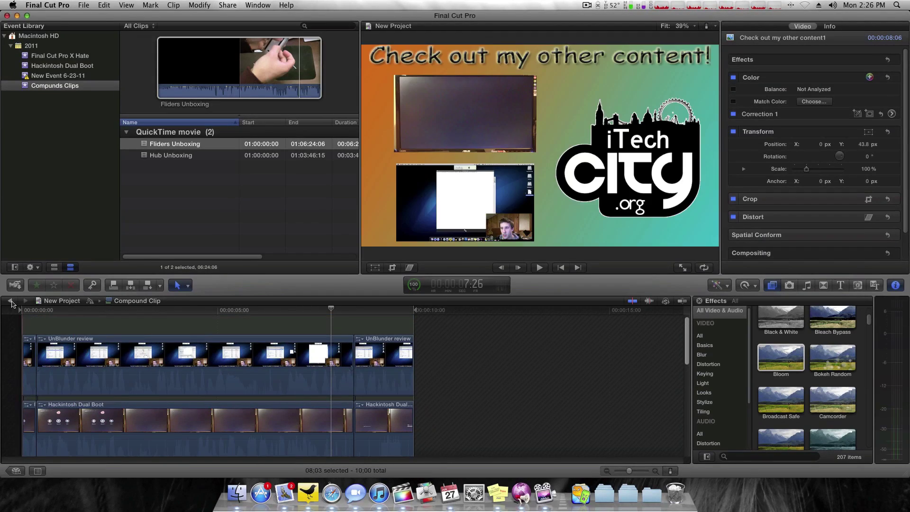
pyautogui.press('super+bracketleft')
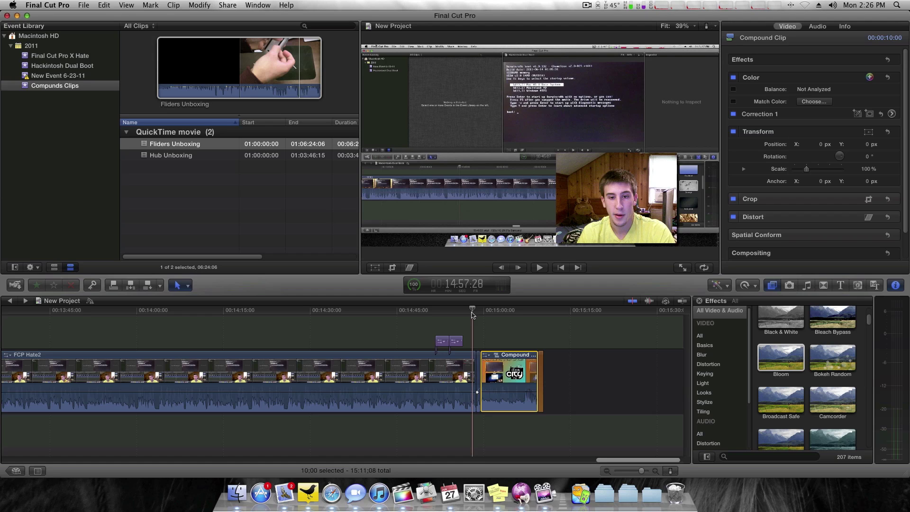
# - Back in the New Project timeline, nudge the playhead slightly earlier
pyautogui.moveTo(472, 314); pyautogui.dragTo(471, 311)
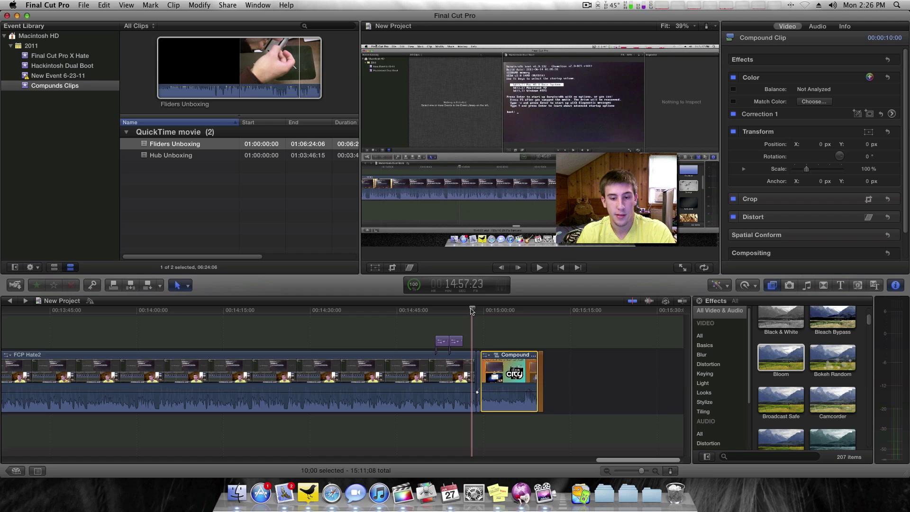